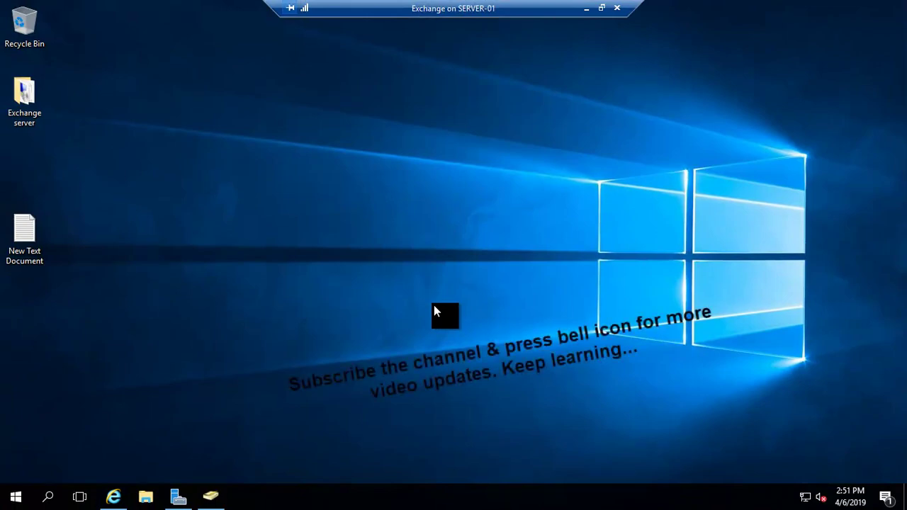
- Bring up the Active Directory Users and Computers console from the taskbar
{"action": "left_click", "coordinate": [211, 499]}
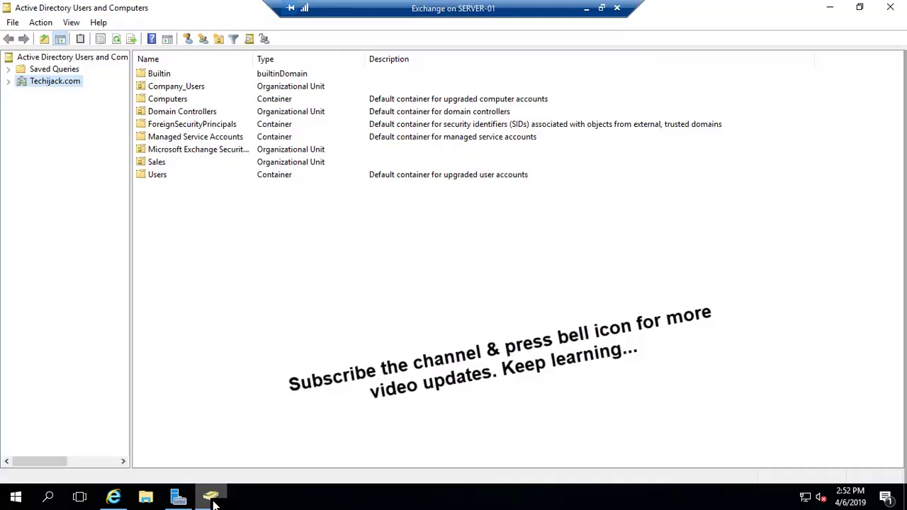
- Expand the Techijack.com domain and review the three users in Company_Users
{"action": "left_click", "coordinate": [8, 83]}
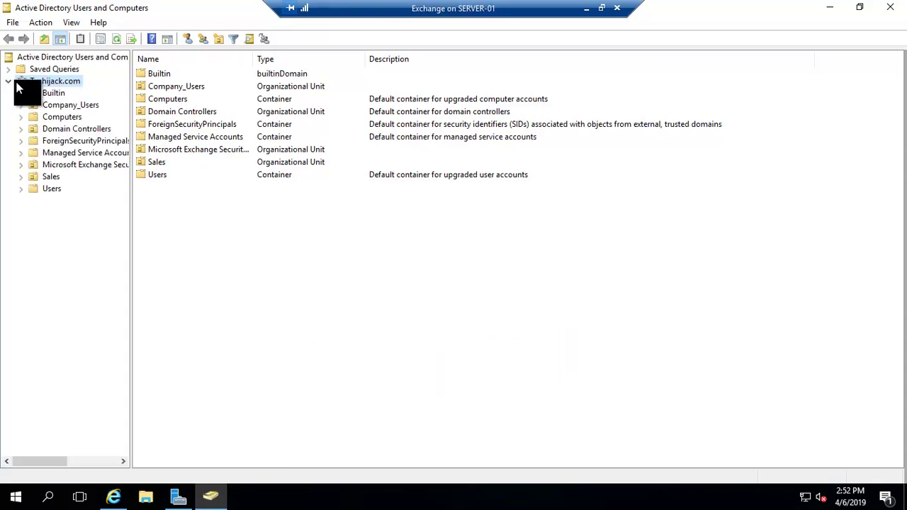
{"action": "left_click", "coordinate": [58, 107]}
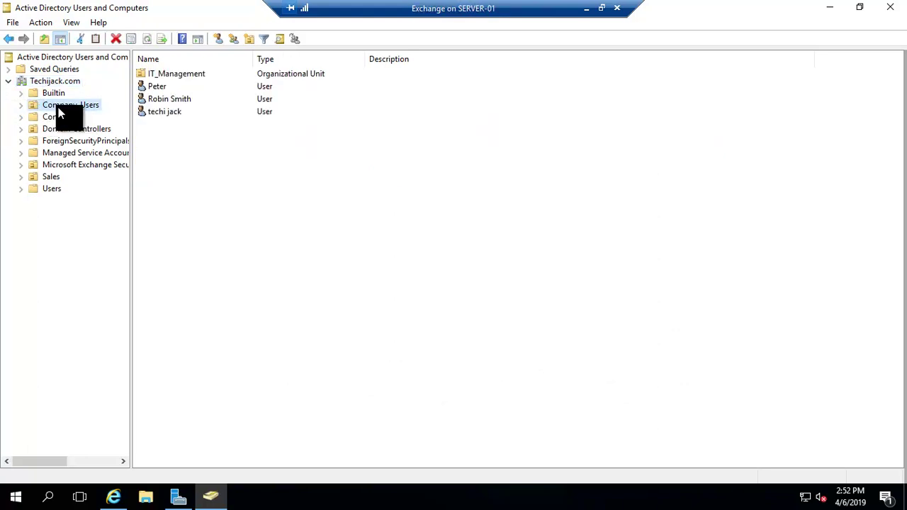
{"action": "left_click_drag", "start_coordinate": [221, 149], "coordinate": [146, 86]}
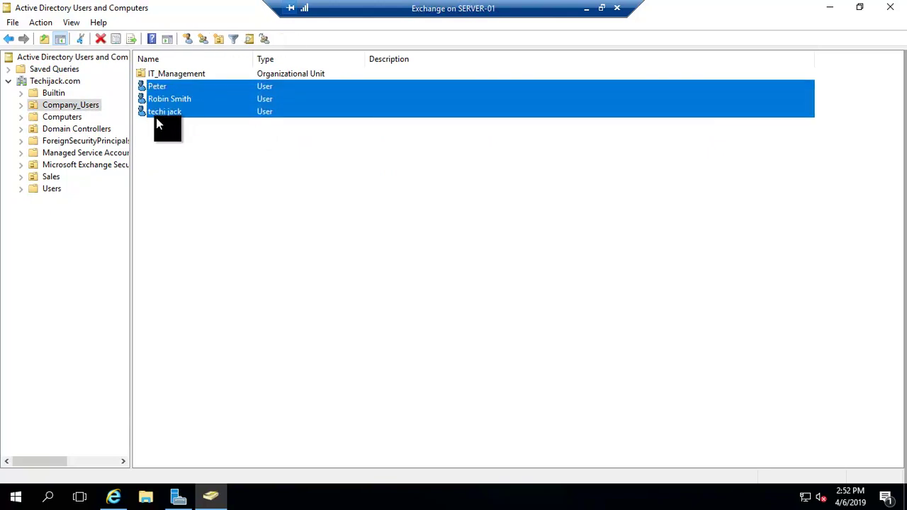
{"action": "left_click", "coordinate": [218, 168]}
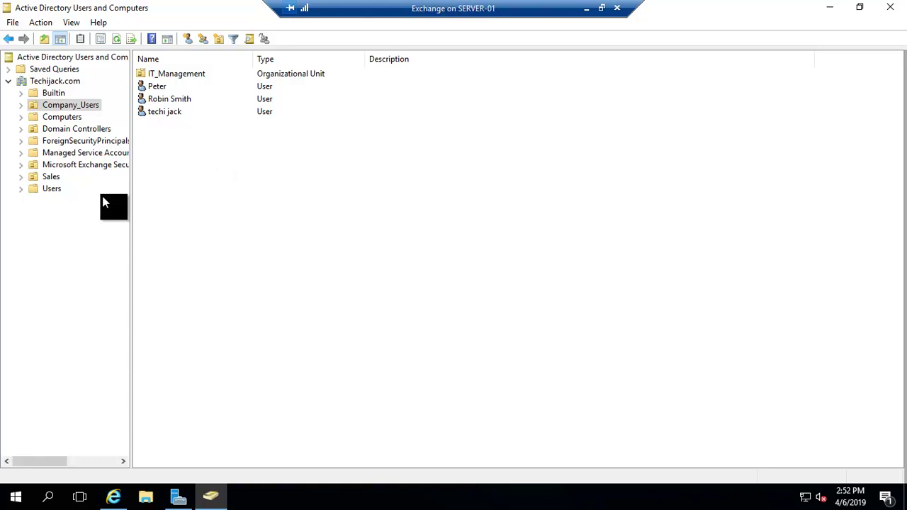
- Show the Sales OU with its two user accounts and sales_group
{"action": "left_click", "coordinate": [35, 179]}
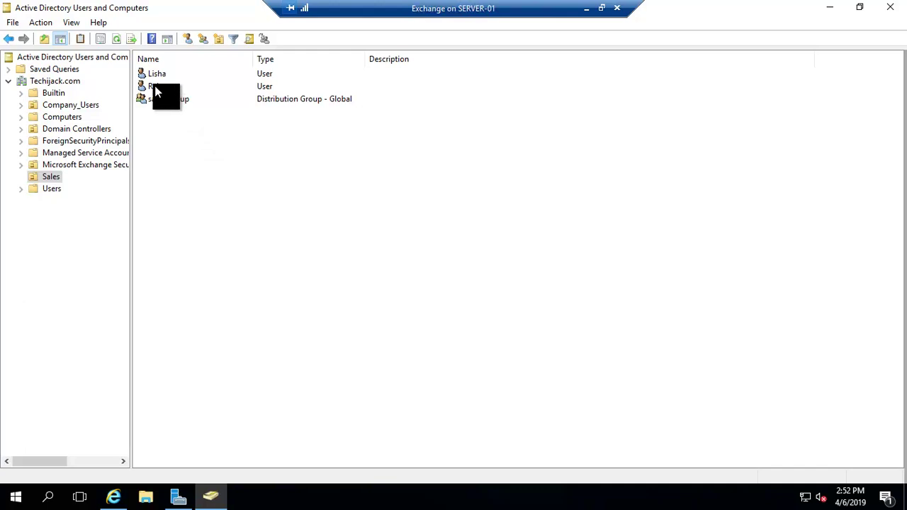
{"action": "left_click", "coordinate": [155, 86]}
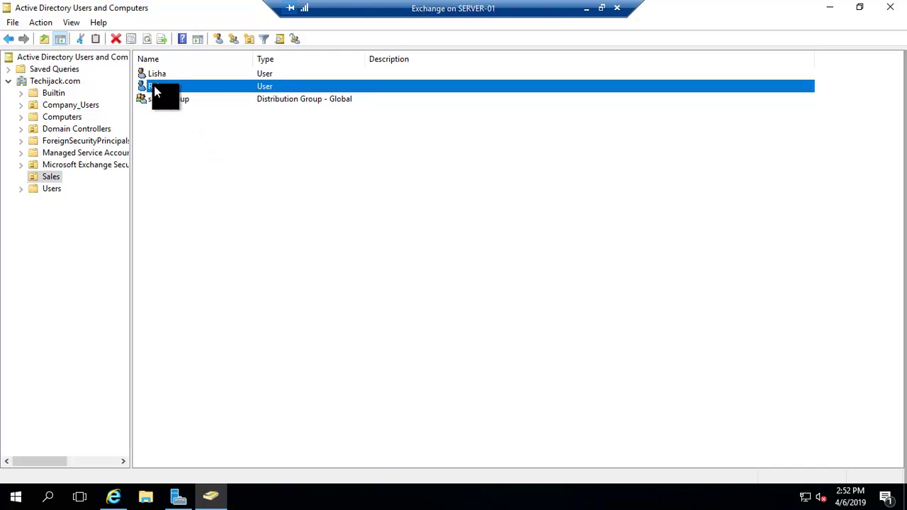
{"action": "left_click", "coordinate": [190, 160]}
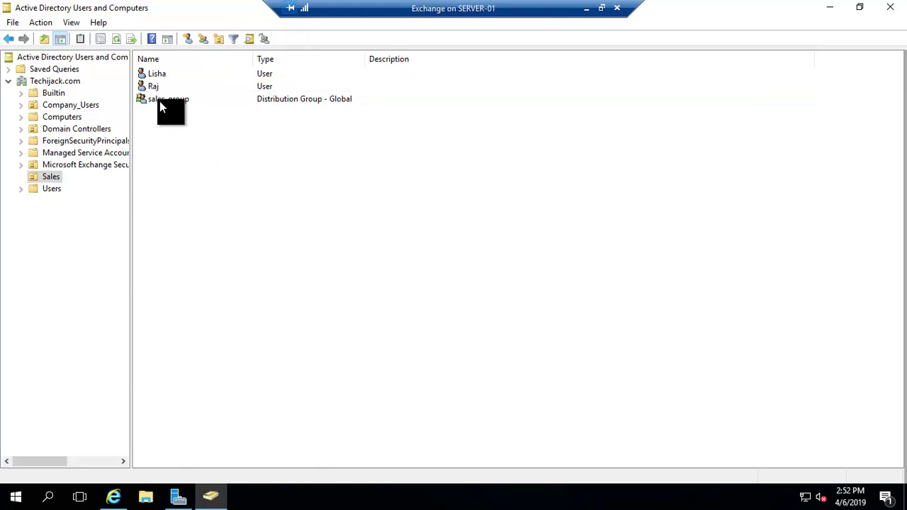
{"action": "left_click", "coordinate": [39, 181]}
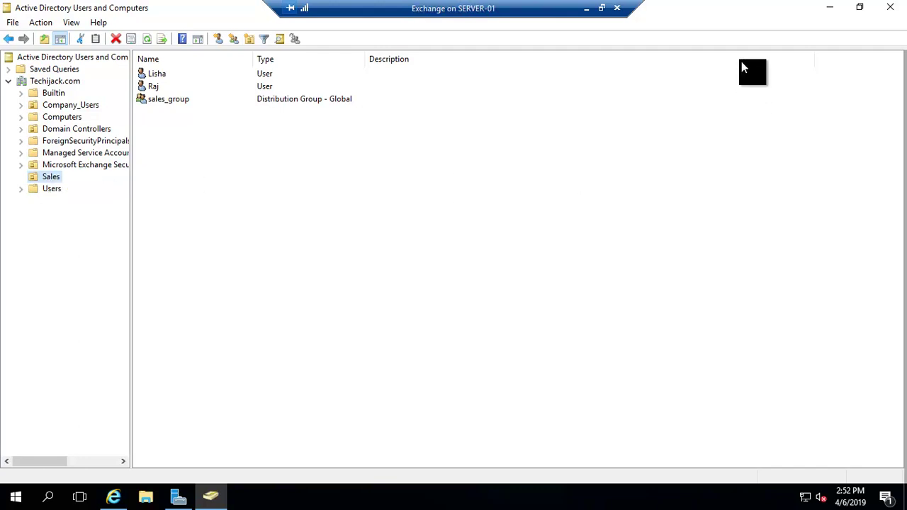
- Sign in to the Exchange admin center on the recipients mailboxes page
{"action": "left_click", "coordinate": [114, 498]}
{"action": "left_click", "coordinate": [454, 332]}
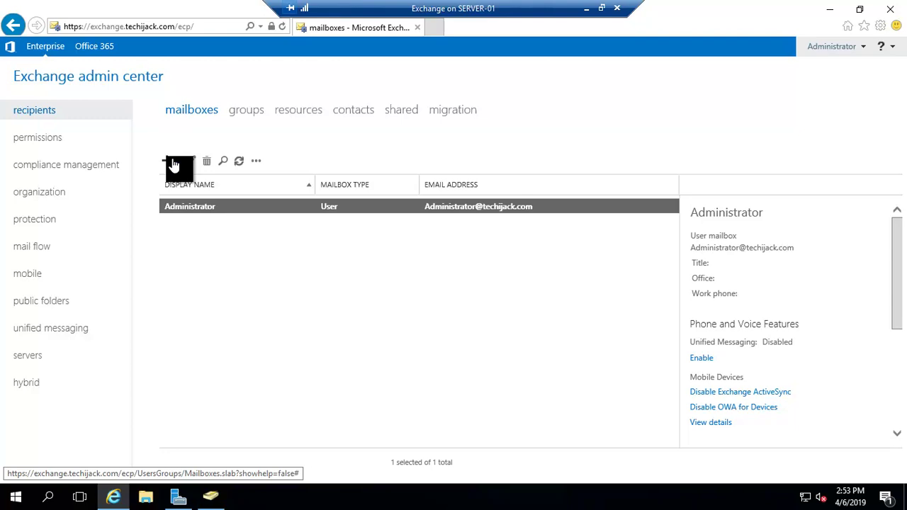
{"action": "left_click", "coordinate": [174, 165]}
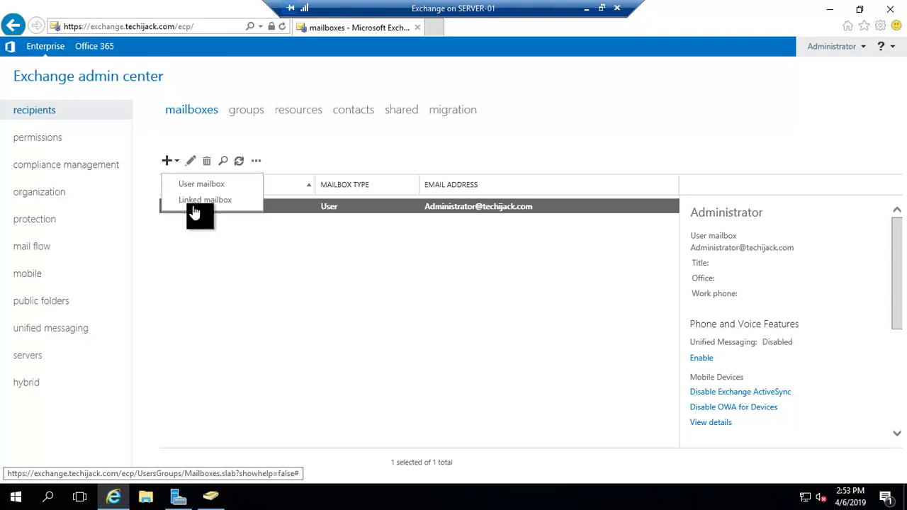
- Check Active Directory Users and Computers, then return to the Exchange mailboxes list
{"action": "left_click", "coordinate": [211, 498]}
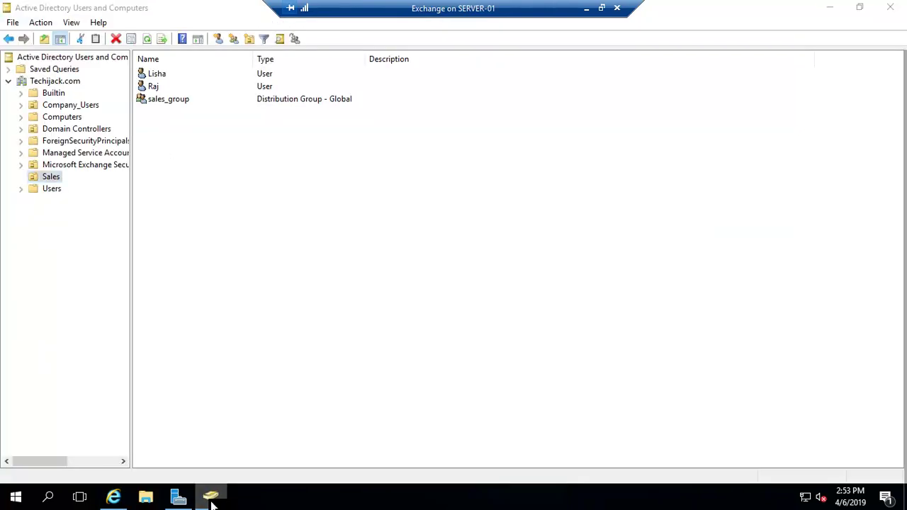
{"action": "left_click", "coordinate": [210, 498]}
{"action": "left_click", "coordinate": [211, 498]}
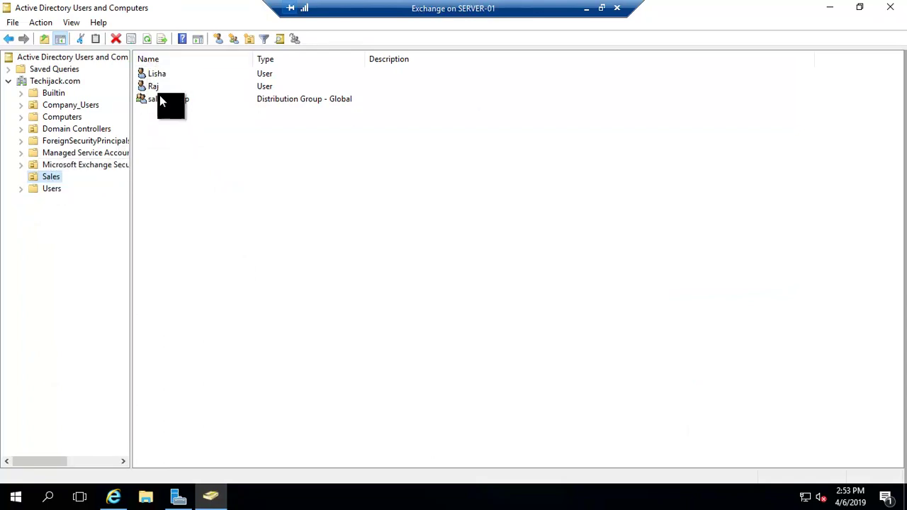
{"action": "left_click", "coordinate": [113, 498]}
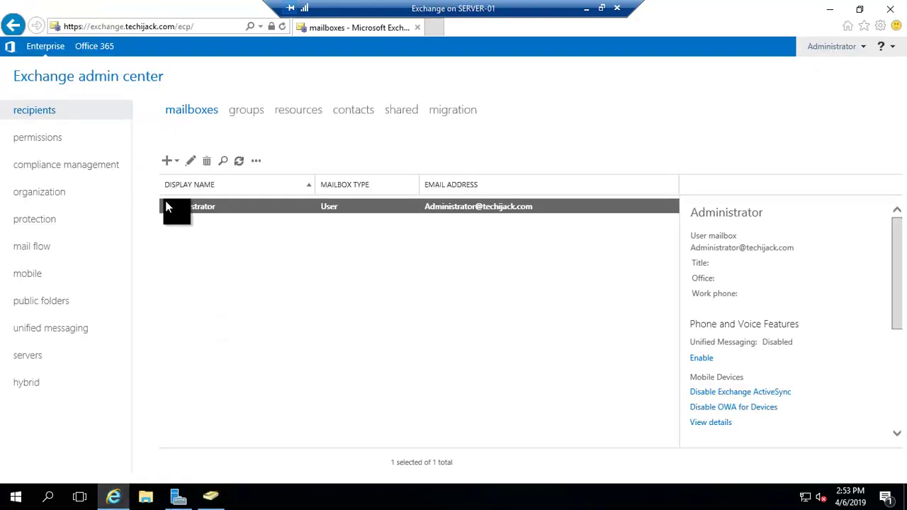
{"action": "left_click", "coordinate": [169, 162]}
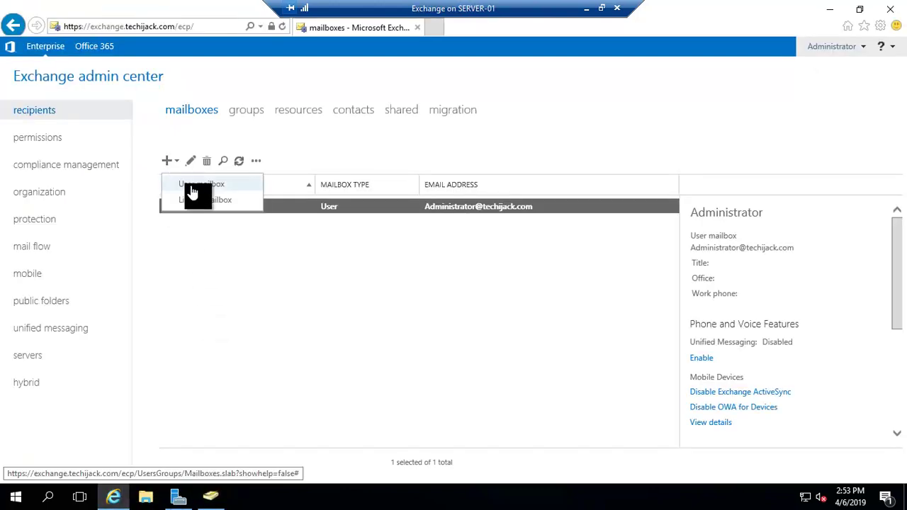
- Start a user mailbox for a new user with first and last name filled in
{"action": "left_click", "coordinate": [192, 187]}
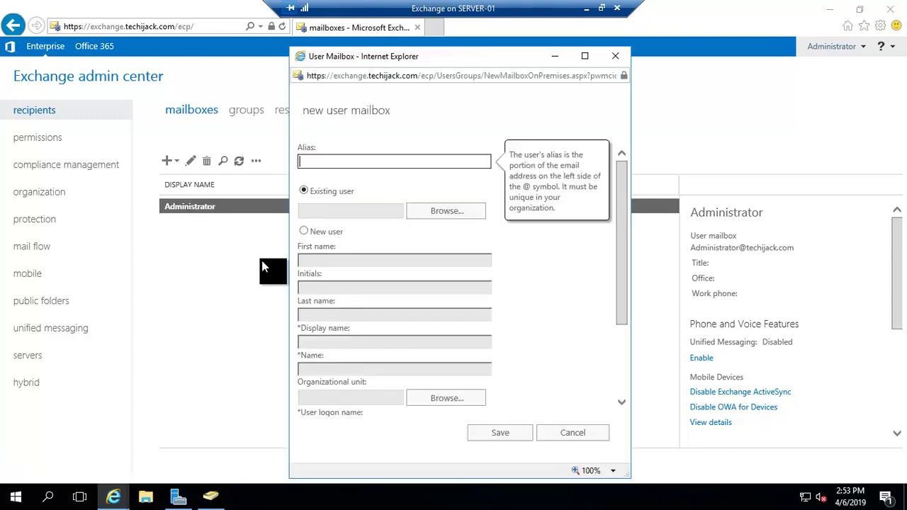
{"action": "left_click", "coordinate": [305, 230]}
{"action": "left_click", "coordinate": [308, 261]}
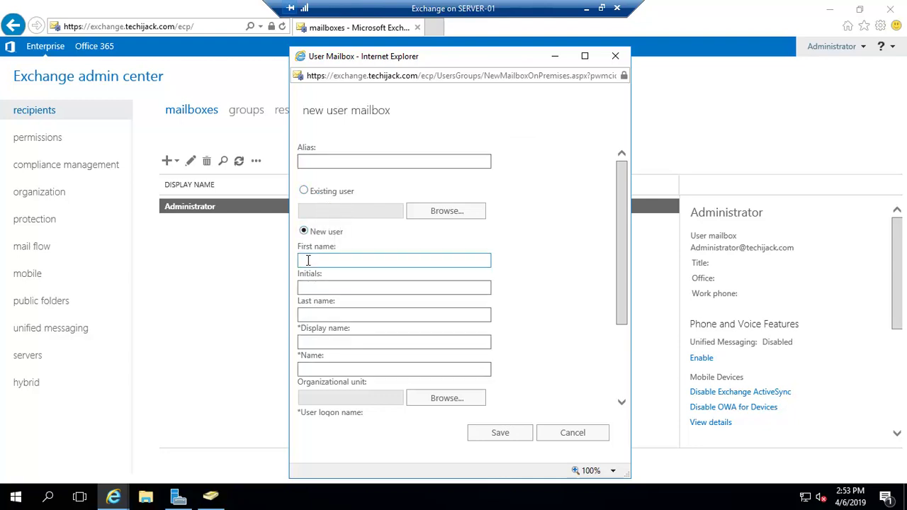
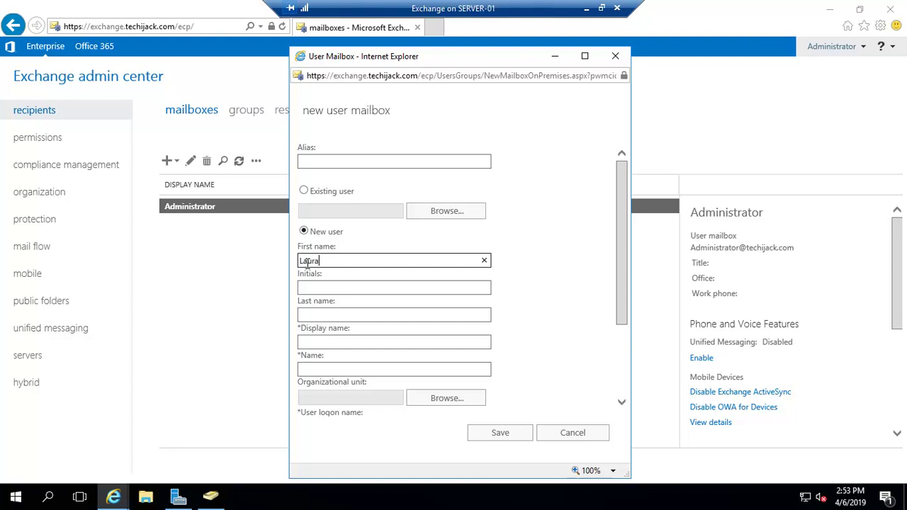
{"action": "key", "text": "Tab"}
{"action": "key", "text": "Tab"}
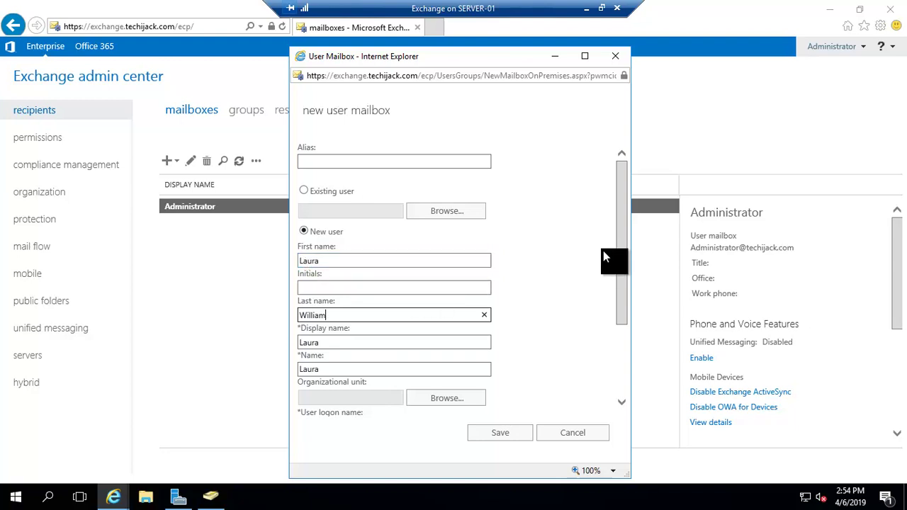
{"action": "left_click_drag", "start_coordinate": [620, 223], "coordinate": [622, 242]}
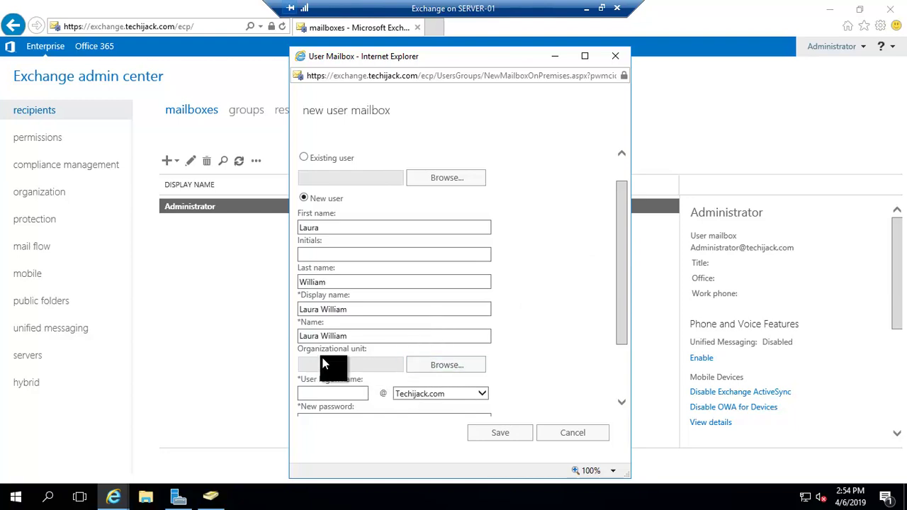
{"action": "left_click", "coordinate": [440, 367]}
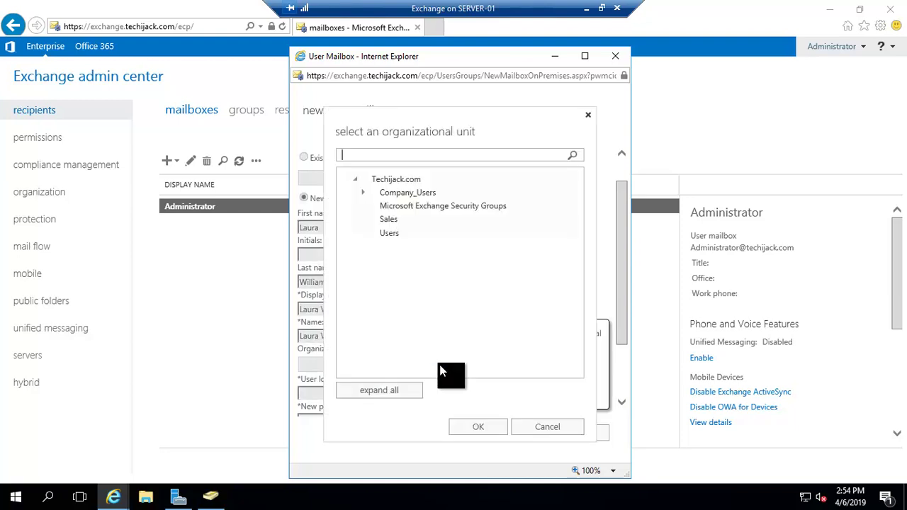
- Set the new mailbox's organizational unit to Techijack.com/Sales
{"action": "left_click", "coordinate": [389, 224]}
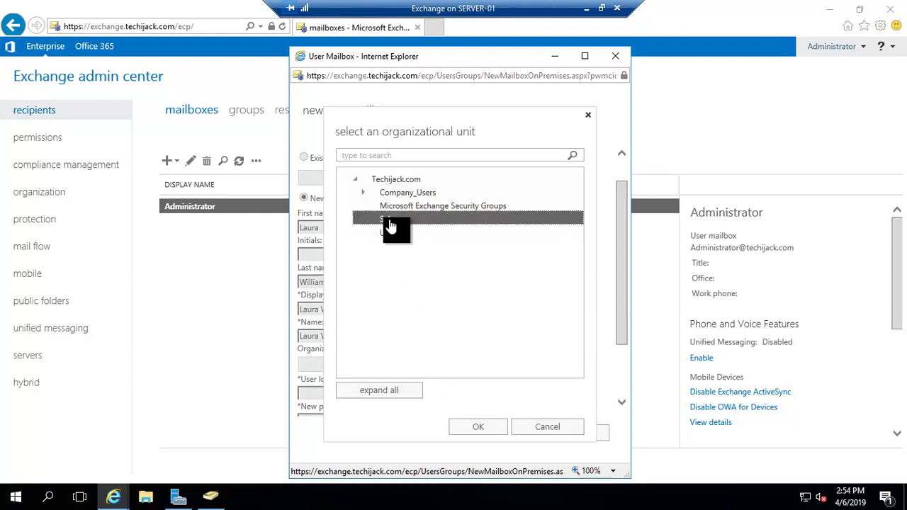
{"action": "left_click", "coordinate": [481, 429]}
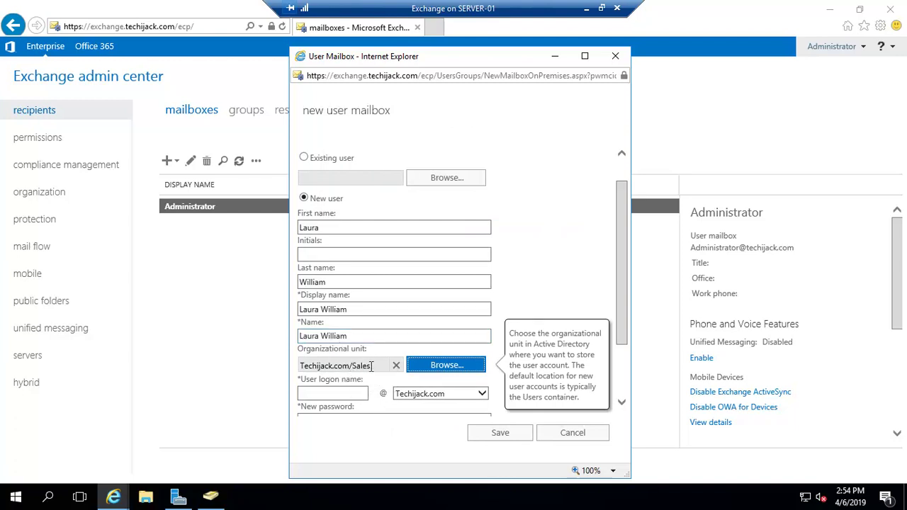
{"action": "scroll", "coordinate": [364, 372], "scroll_direction": "down", "scroll_amount": 1}
{"action": "scroll", "coordinate": [364, 372], "scroll_direction": "down", "scroll_amount": 1}
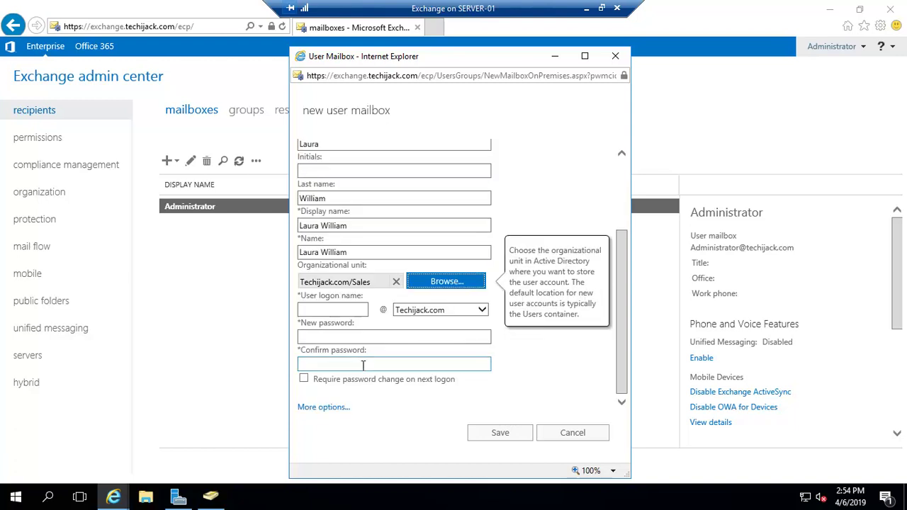
- Set the user logon name to the first and last names joined by a dot
{"action": "left_click_drag", "start_coordinate": [350, 252], "coordinate": [310, 243]}
{"action": "key", "text": "ctrl+c"}
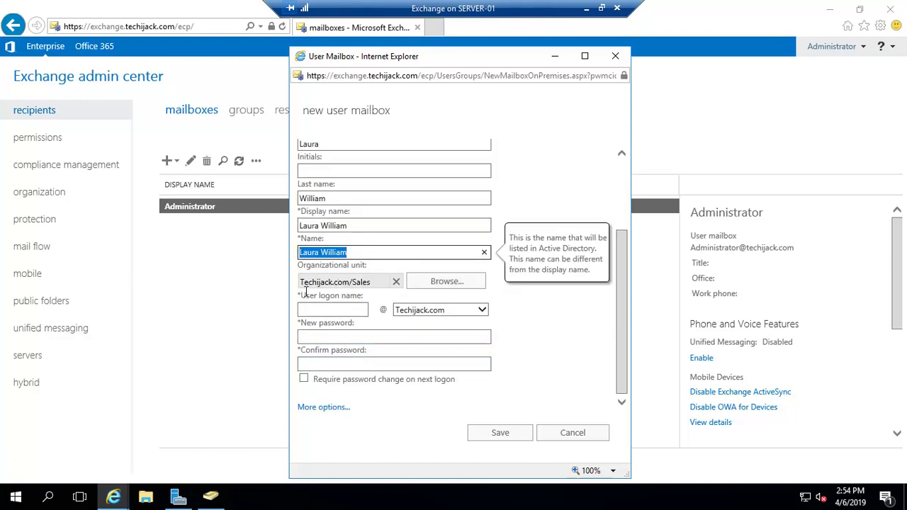
{"action": "left_click", "coordinate": [319, 312]}
{"action": "key", "text": "ctrl+v"}
{"action": "left_click", "coordinate": [321, 310]}
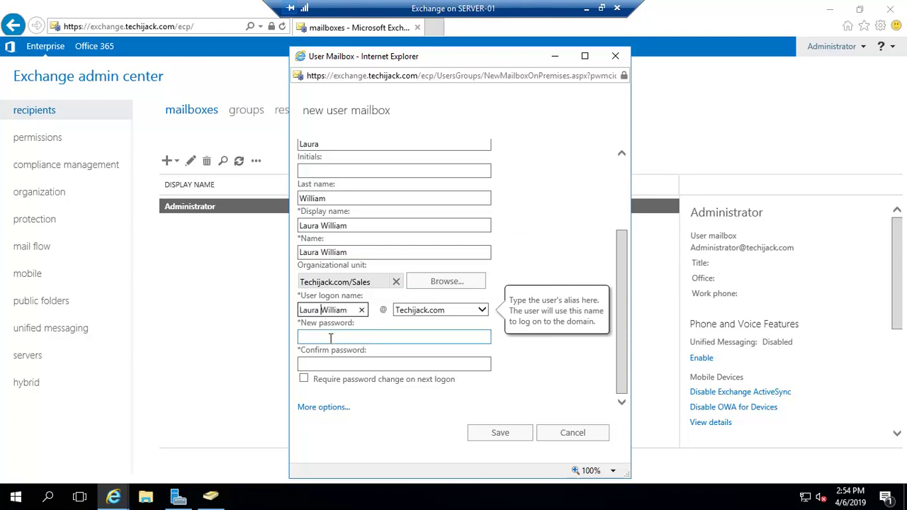
{"action": "key", "text": "BackSpace"}
{"action": "type", "text": "."}
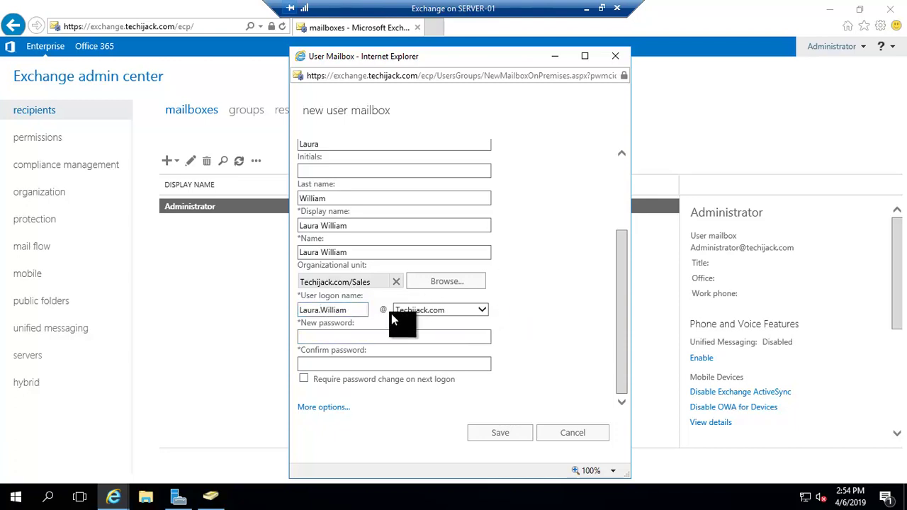
- Enter and confirm the account password, and reveal the additional mailbox options
{"action": "left_click", "coordinate": [333, 333]}
{"action": "left_click", "coordinate": [317, 336]}
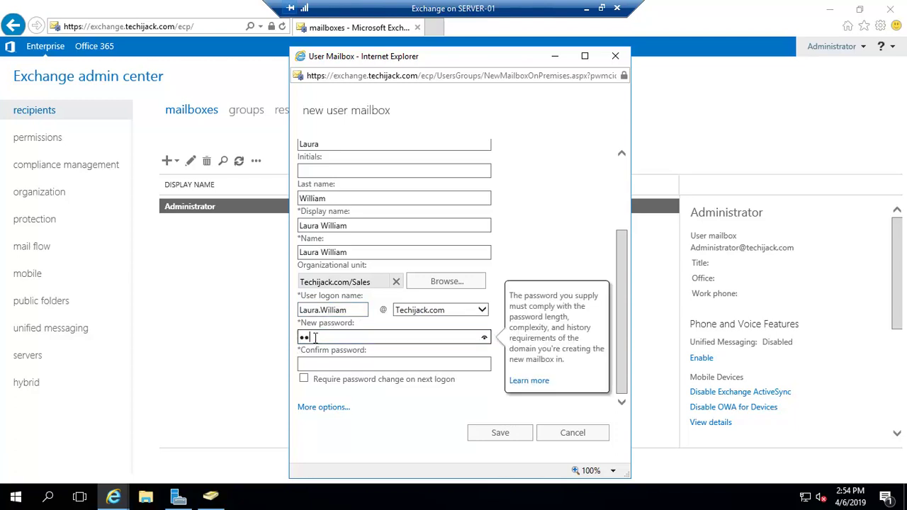
{"action": "key", "text": "Tab"}
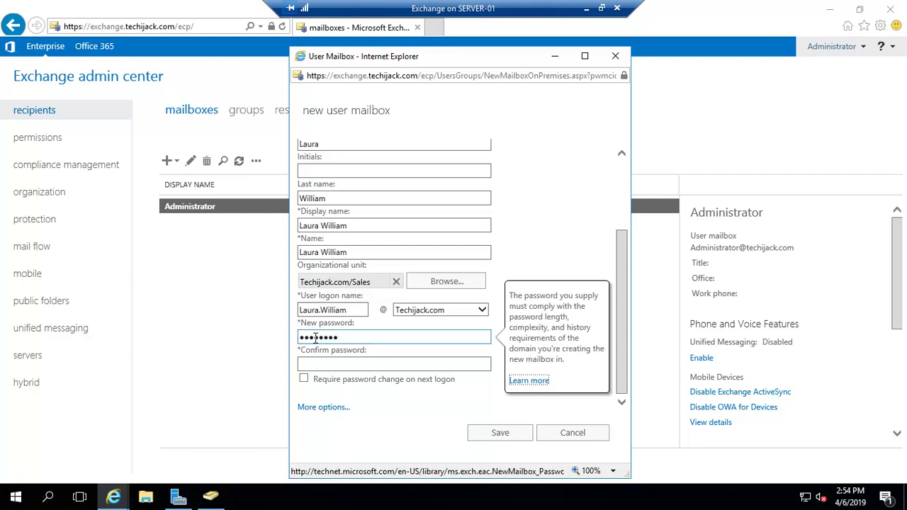
{"action": "key", "text": "Tab"}
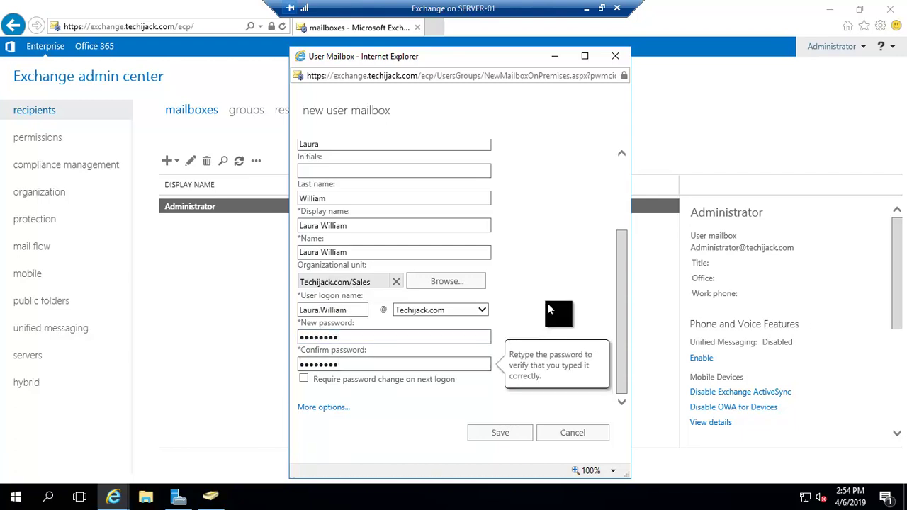
{"action": "left_click", "coordinate": [325, 409]}
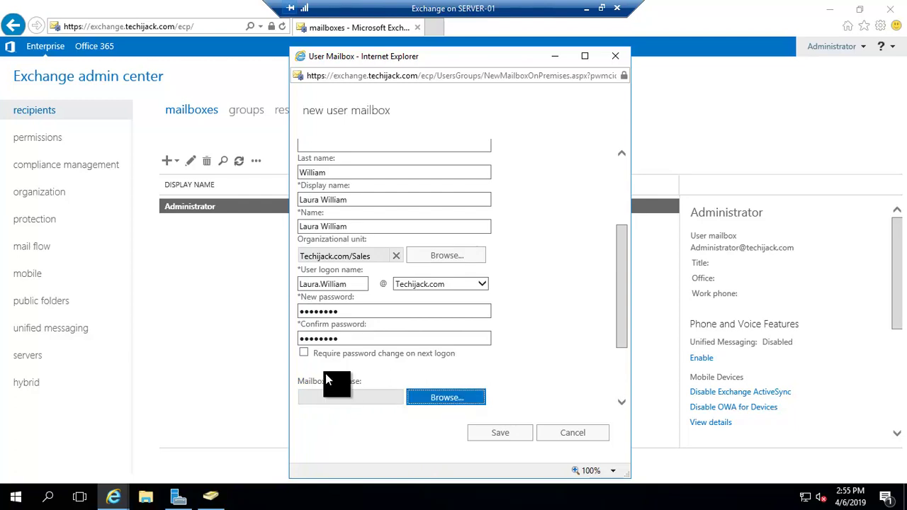
{"action": "left_click", "coordinate": [449, 397]}
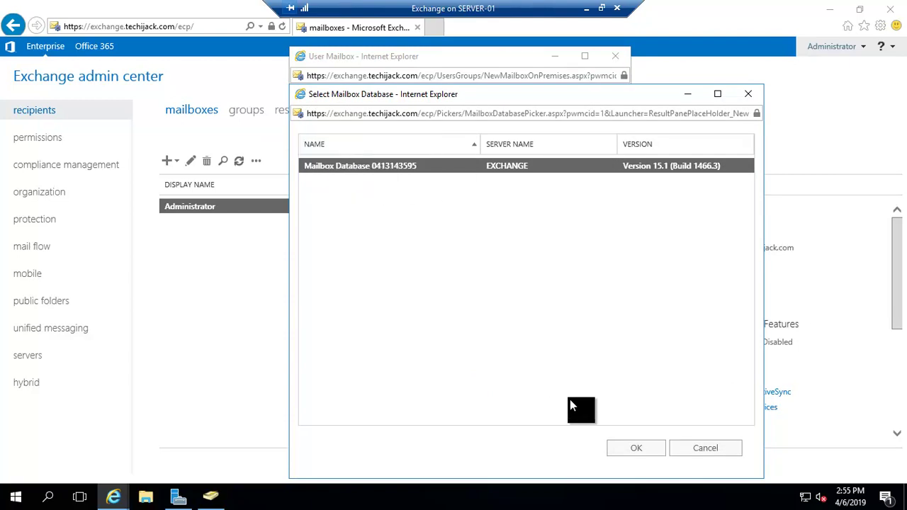
{"action": "left_click", "coordinate": [638, 453]}
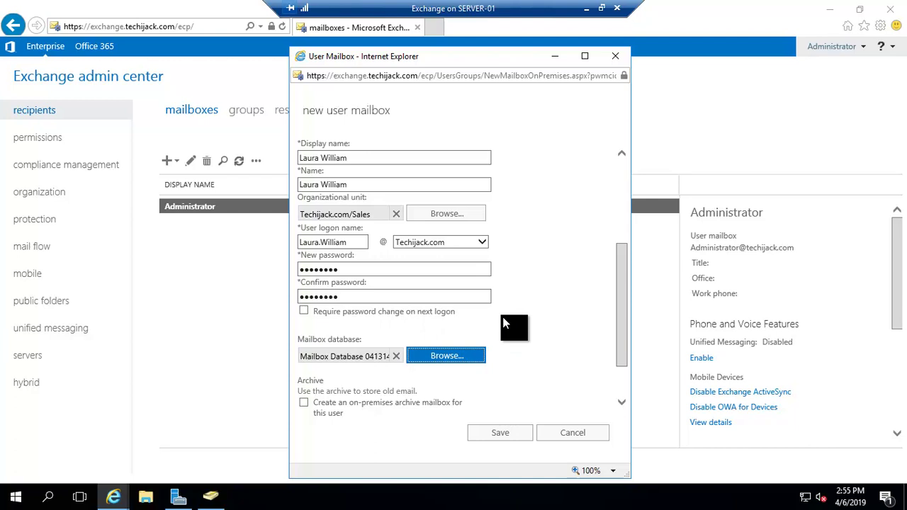
- Give the mailbox an alias matching the user's first name and save it
{"action": "scroll", "coordinate": [340, 145], "scroll_direction": "up", "scroll_amount": 5}
{"action": "left_click", "coordinate": [329, 161]}
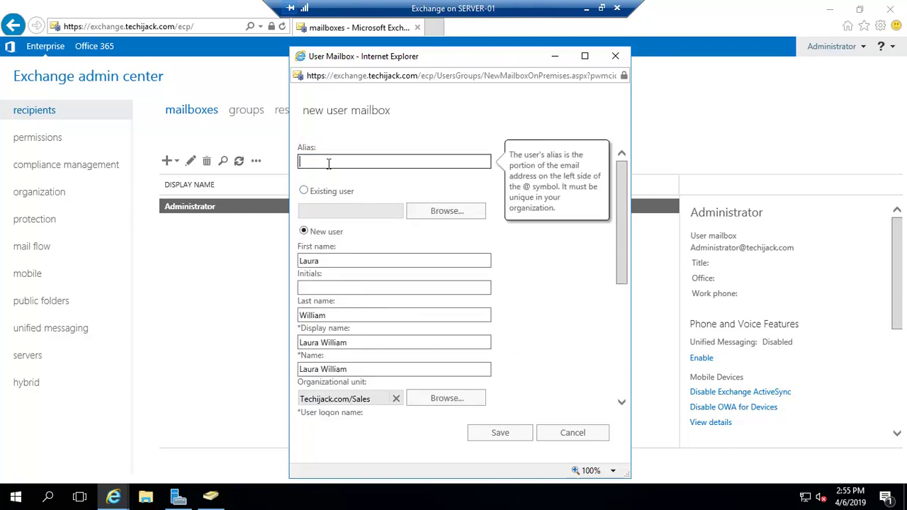
{"action": "type", "text": "laura"}
{"action": "left_click", "coordinate": [503, 438]}
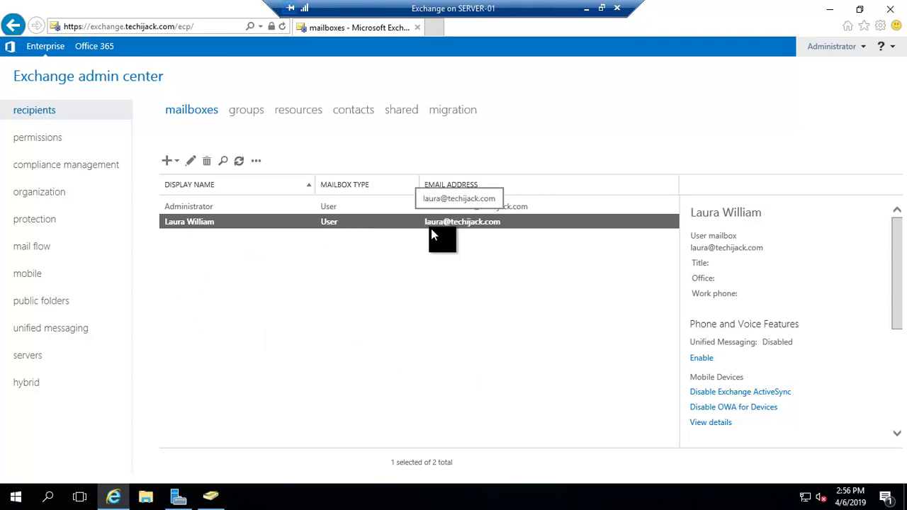
{"action": "left_click", "coordinate": [210, 497]}
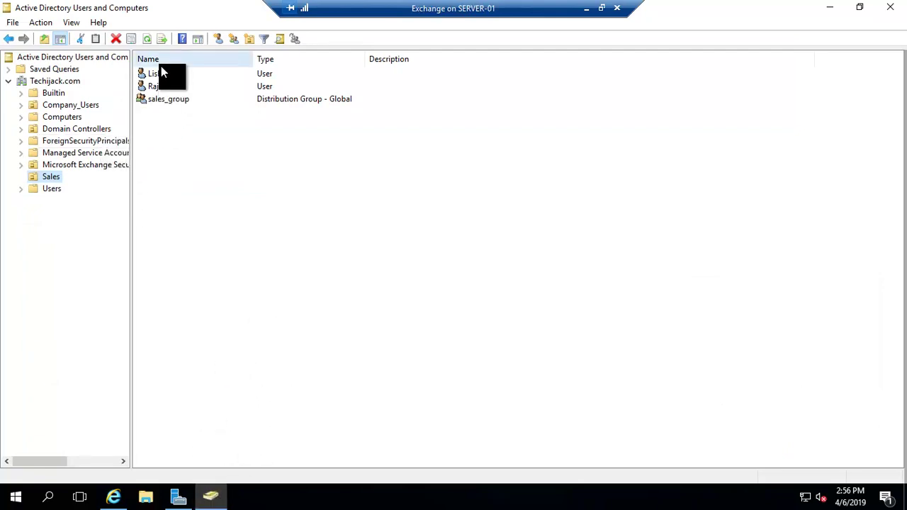
- Refresh the Sales OU to confirm the new account appears, then return to Exchange
{"action": "right_click", "coordinate": [53, 177]}
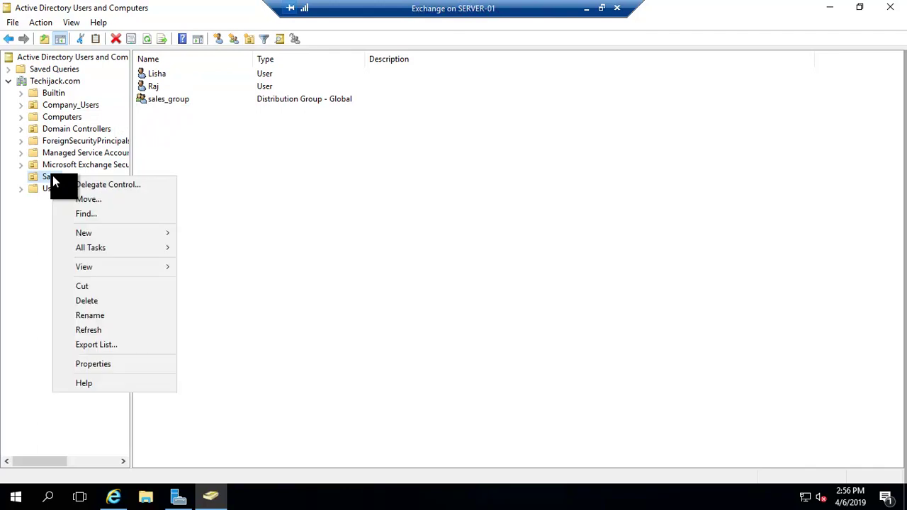
{"action": "left_click", "coordinate": [92, 330]}
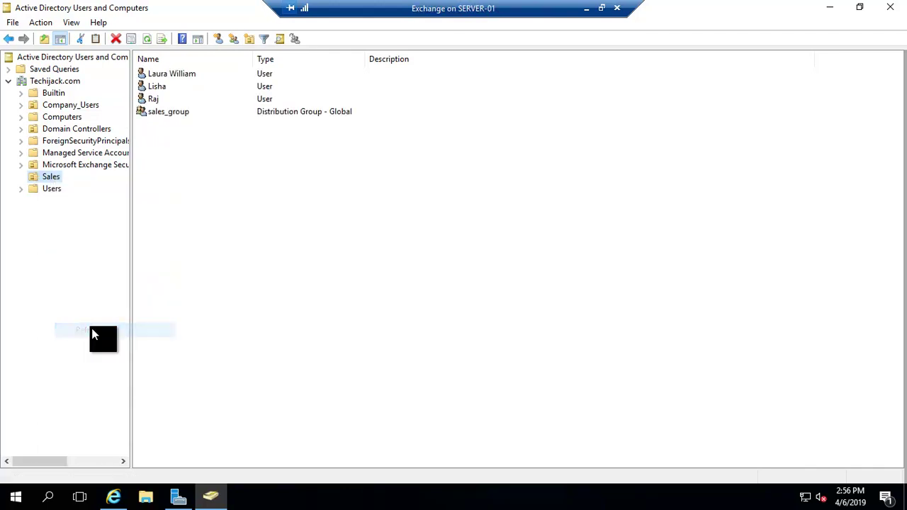
{"action": "left_click", "coordinate": [164, 78]}
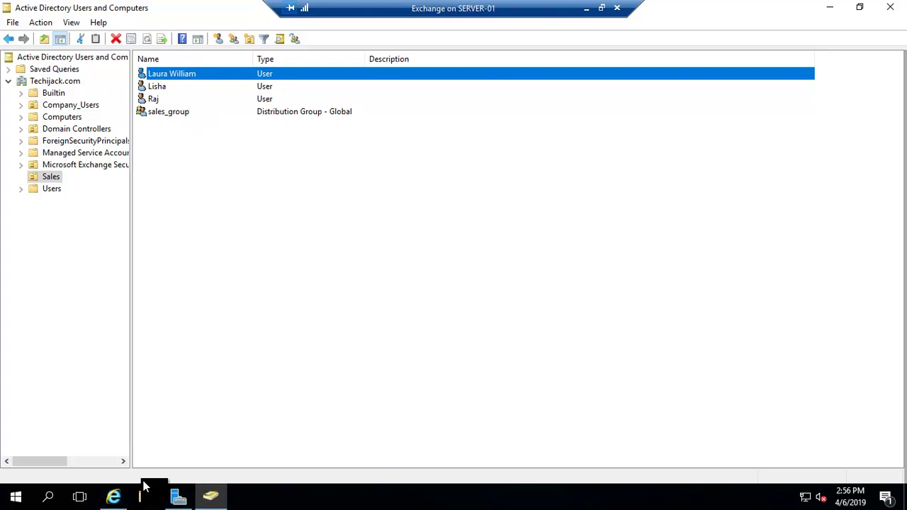
{"action": "left_click", "coordinate": [126, 502]}
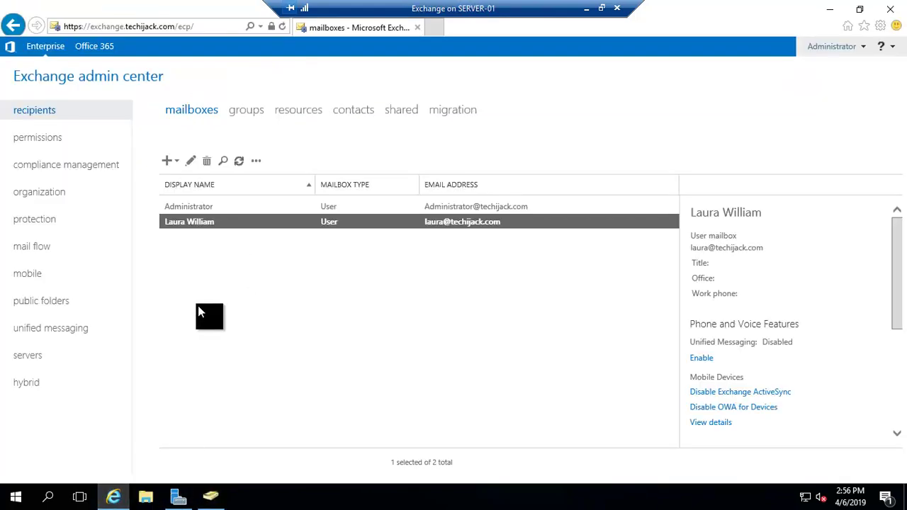
{"action": "left_click", "coordinate": [207, 502]}
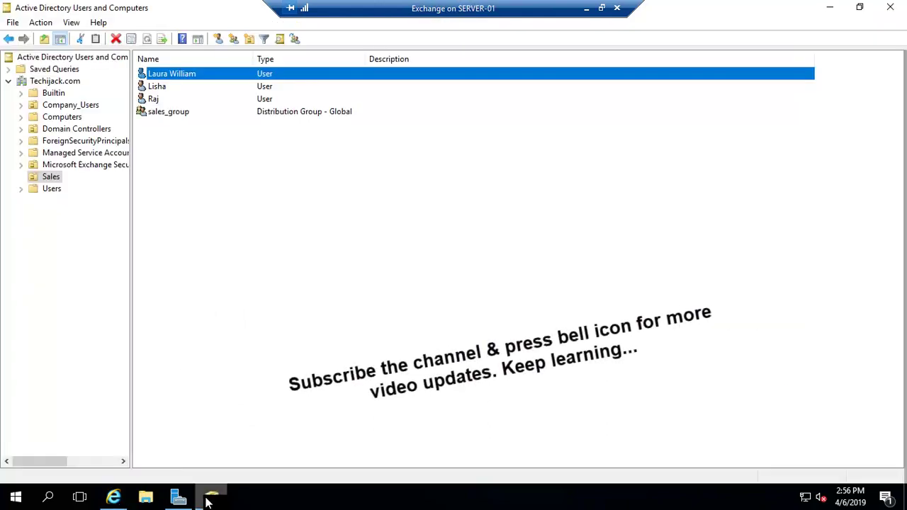
{"action": "left_click", "coordinate": [149, 99]}
{"action": "key", "text": "alt+Tab"}
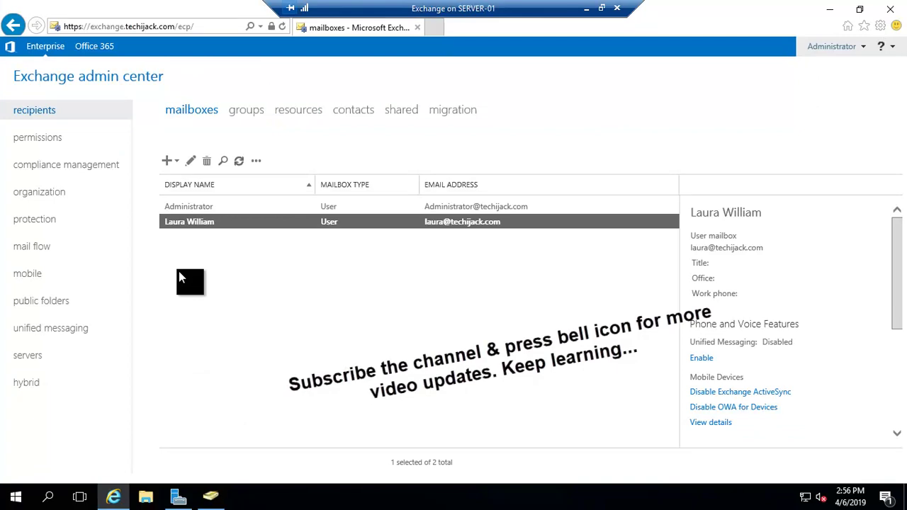
- Start a user mailbox linked to the existing Sales directory user account
{"action": "left_click", "coordinate": [176, 172]}
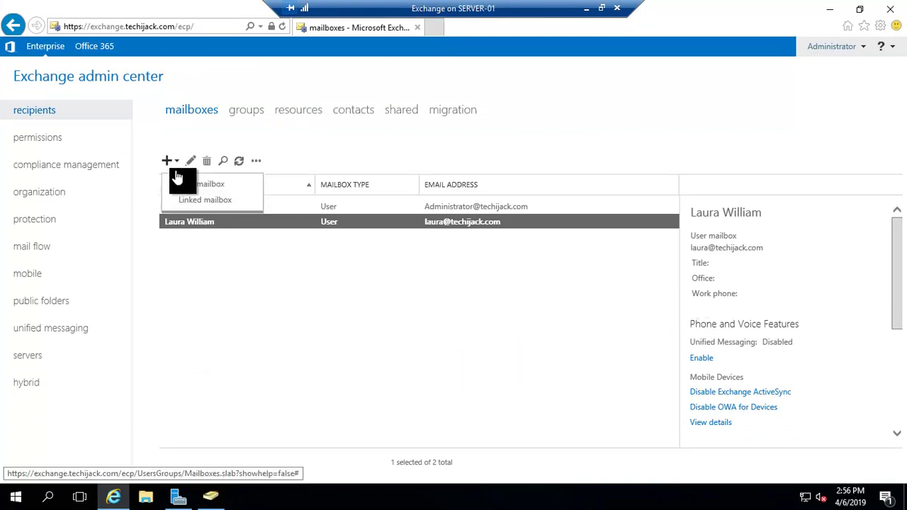
{"action": "left_click", "coordinate": [197, 185]}
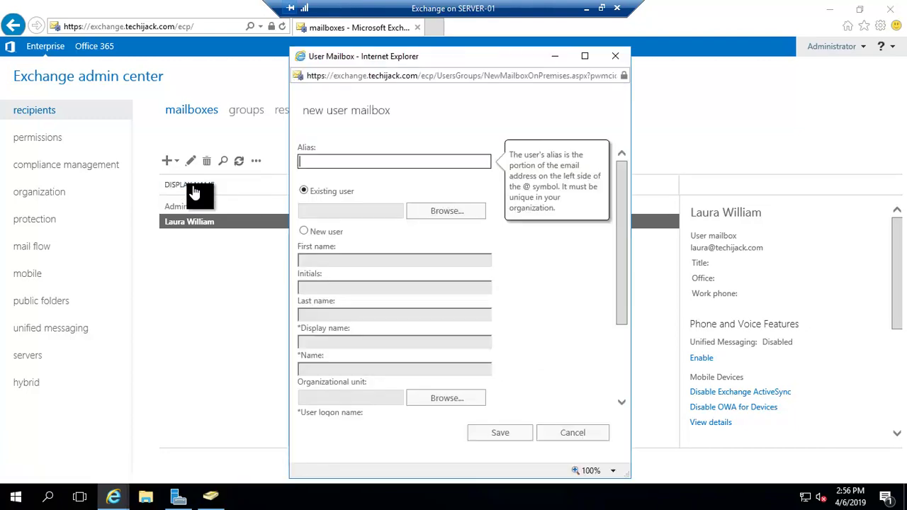
{"action": "left_click", "coordinate": [434, 216]}
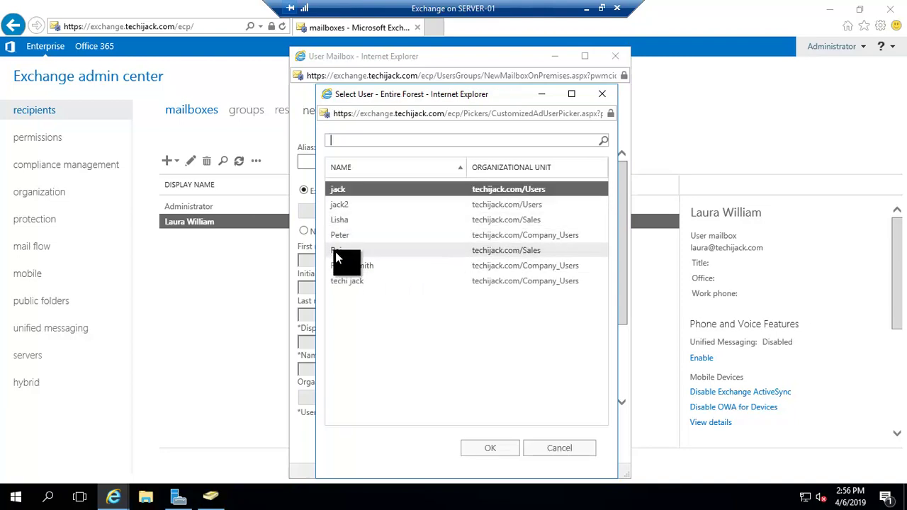
{"action": "left_click", "coordinate": [335, 250]}
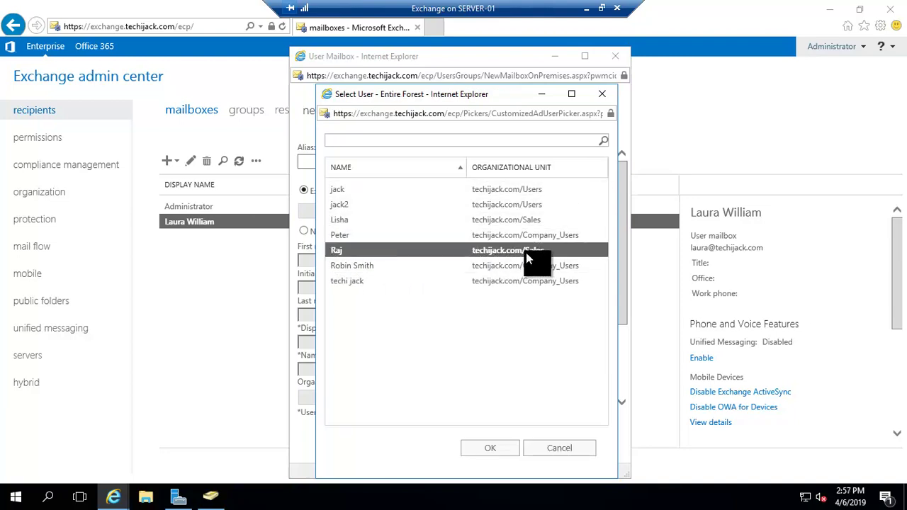
{"action": "left_click", "coordinate": [487, 449]}
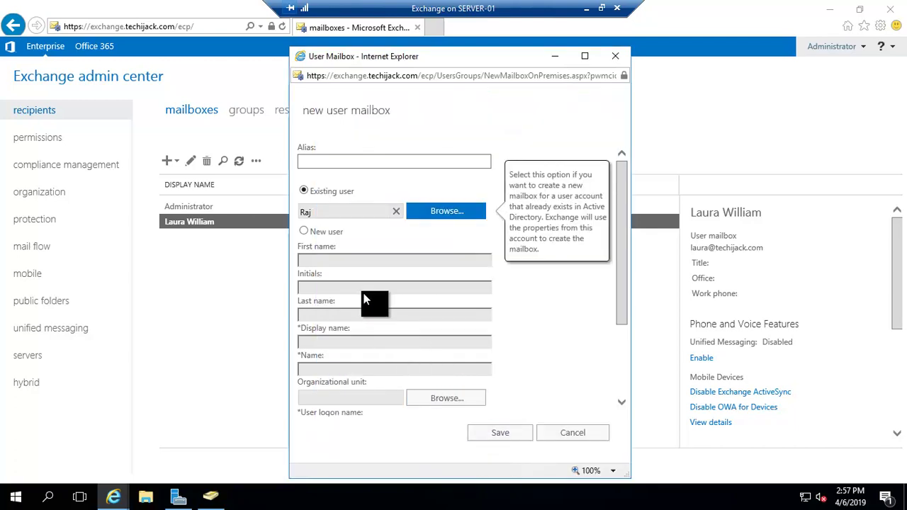
{"action": "scroll", "coordinate": [370, 302], "scroll_direction": "down", "scroll_amount": 2}
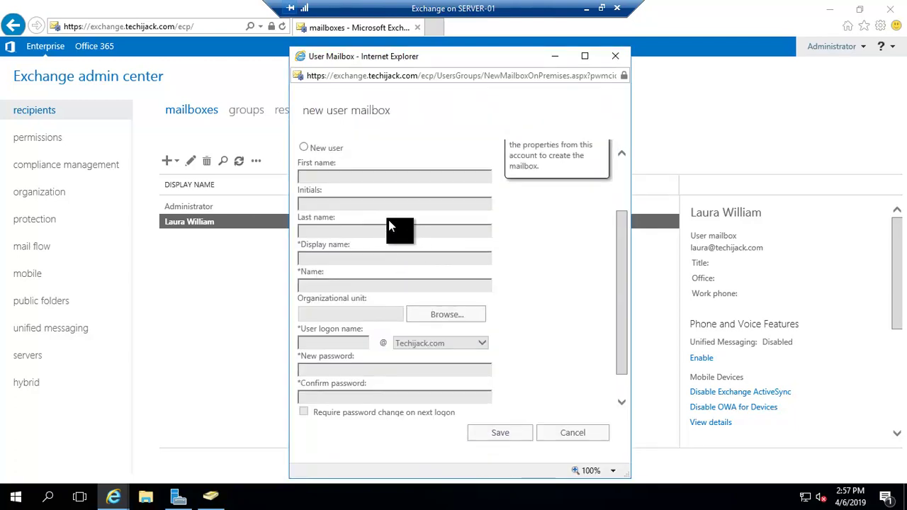
{"action": "scroll", "coordinate": [390, 226], "scroll_direction": "down", "scroll_amount": 1}
{"action": "scroll", "coordinate": [389, 225], "scroll_direction": "up", "scroll_amount": 2}
{"action": "scroll", "coordinate": [388, 226], "scroll_direction": "down", "scroll_amount": 2}
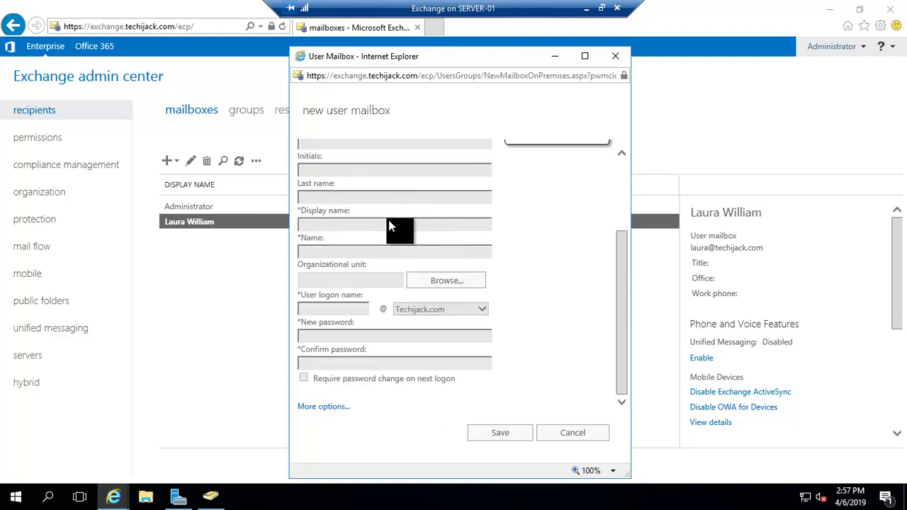
{"action": "left_click", "coordinate": [323, 409]}
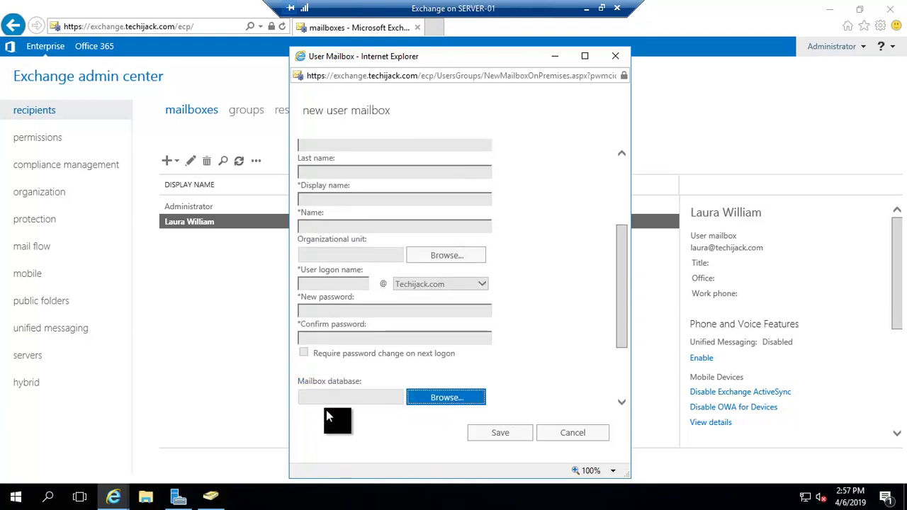
{"action": "left_click", "coordinate": [443, 399]}
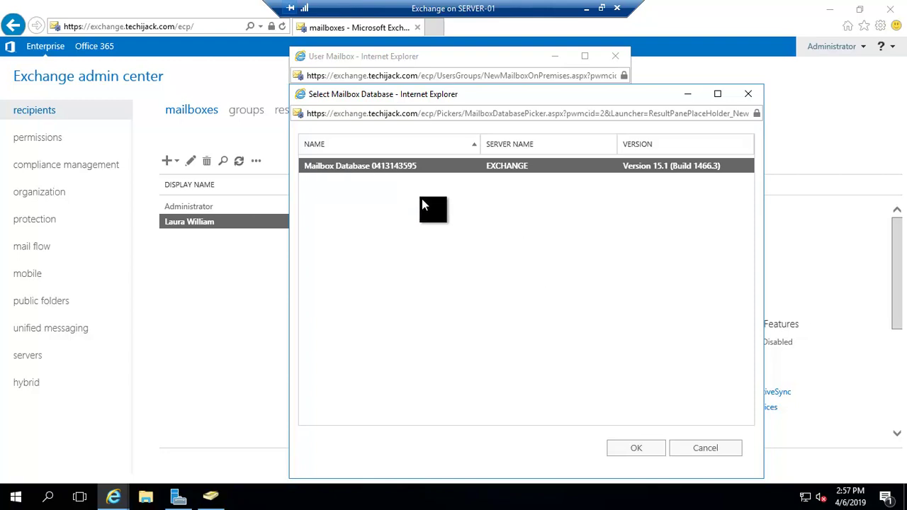
{"action": "left_click", "coordinate": [629, 449]}
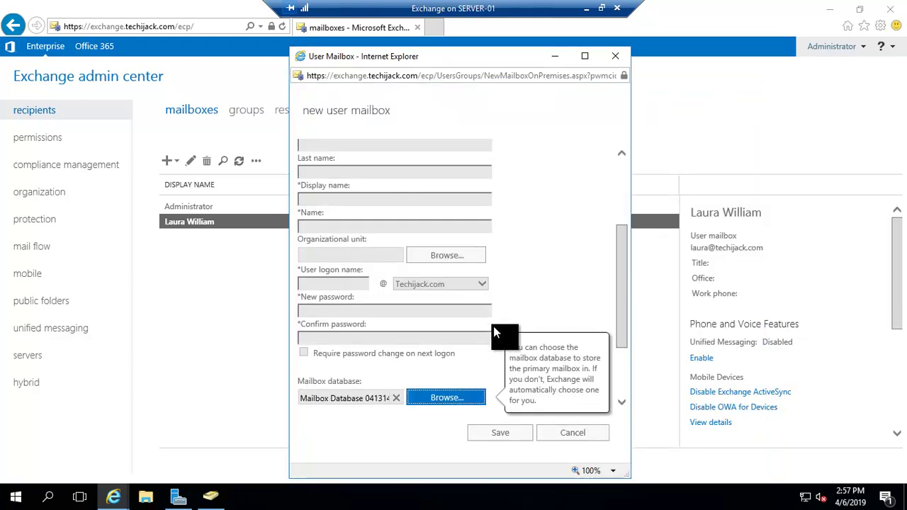
{"action": "left_click", "coordinate": [502, 435]}
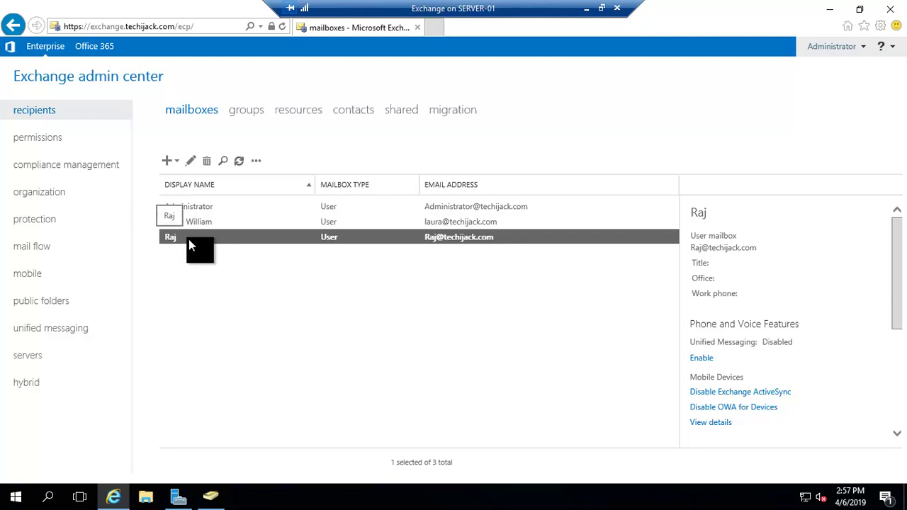
{"action": "left_click", "coordinate": [189, 238], "text": "ctrl"}
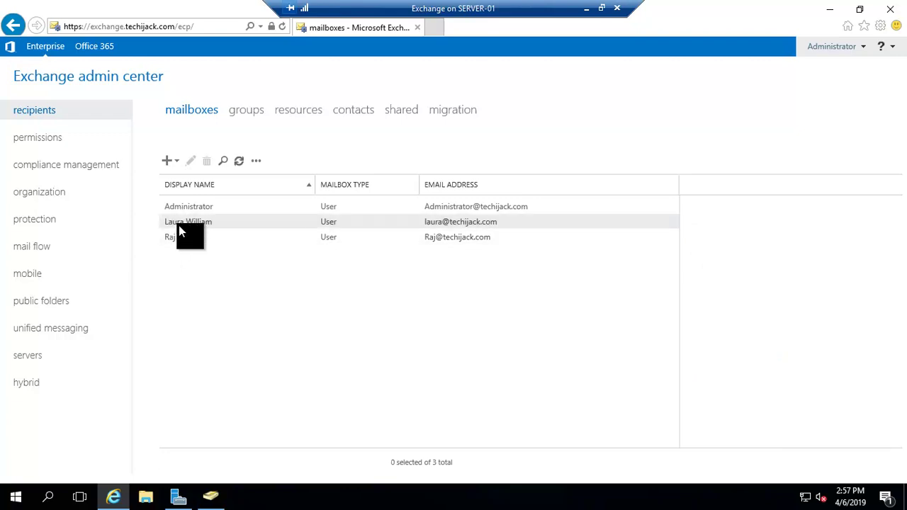
{"action": "left_click", "coordinate": [178, 225]}
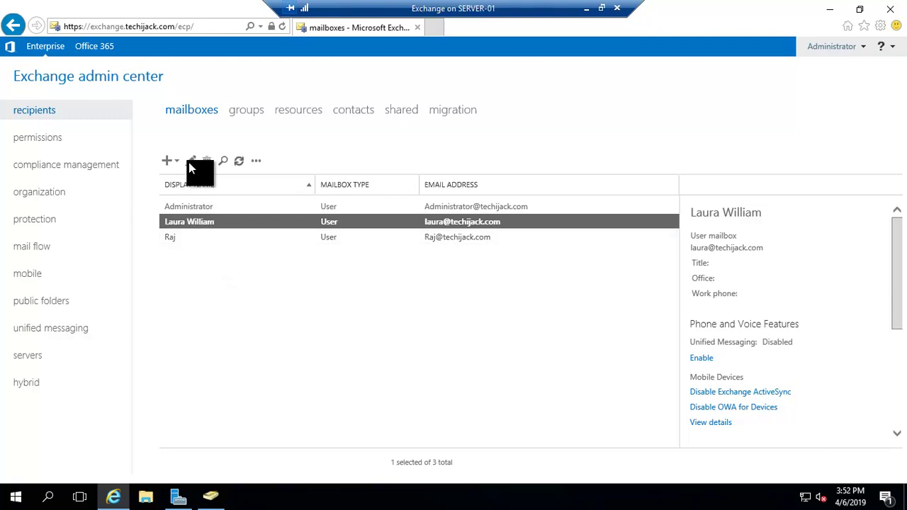
{"action": "key", "text": "Down"}
{"action": "key", "text": "Up"}
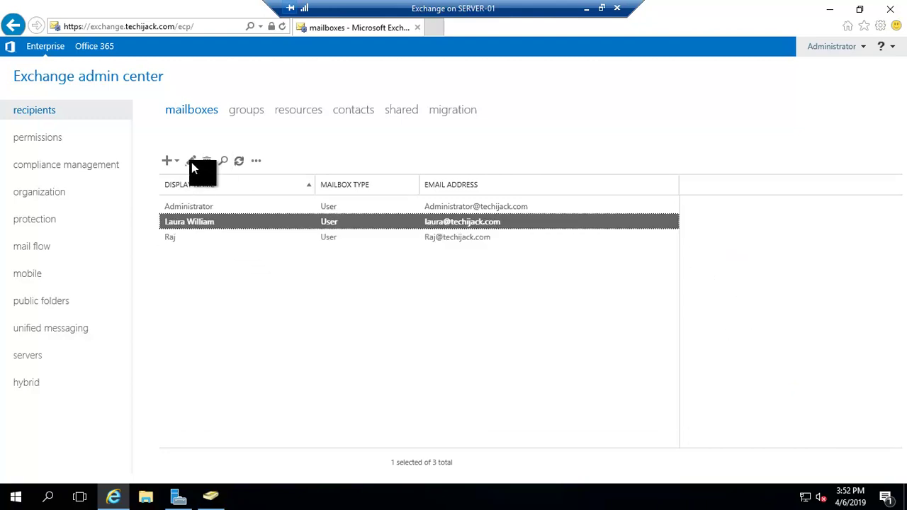
{"action": "double_click", "coordinate": [182, 224]}
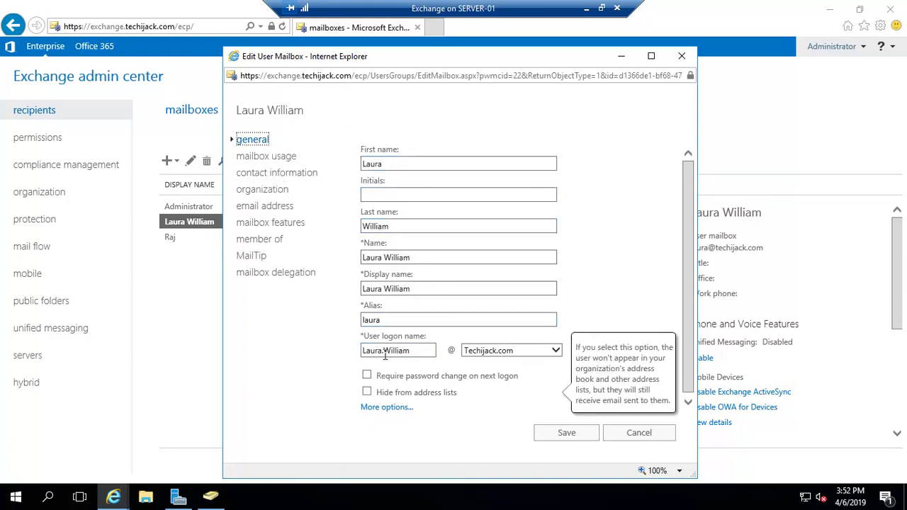
{"action": "left_click", "coordinate": [379, 407]}
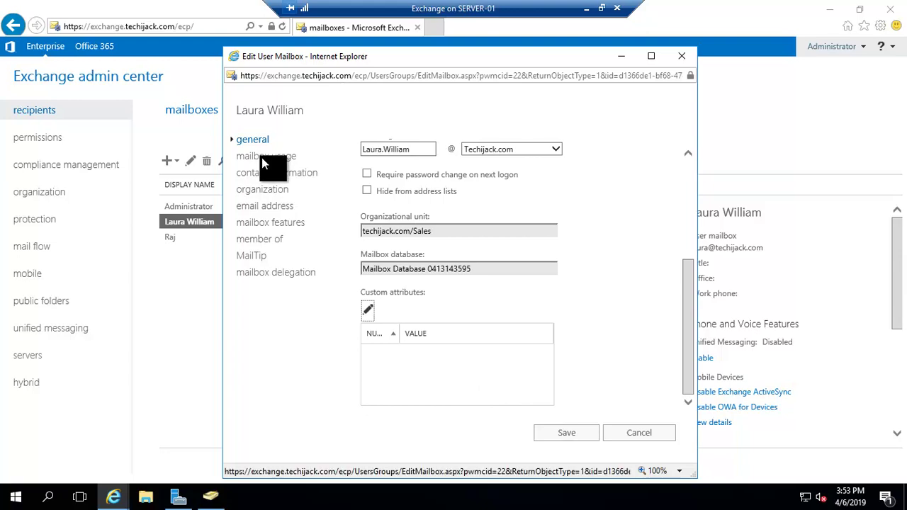
{"action": "key", "text": "Return"}
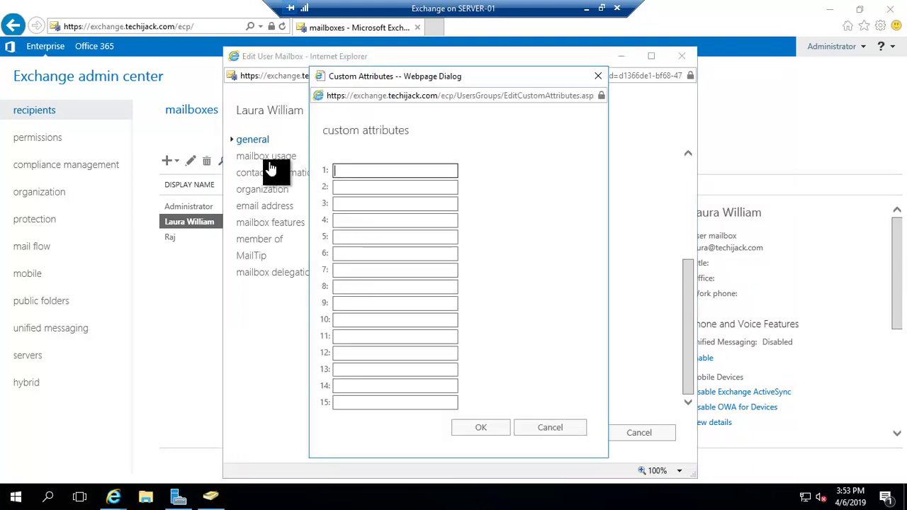
{"action": "key", "text": "shift+Tab"}
{"action": "key", "text": "Return"}
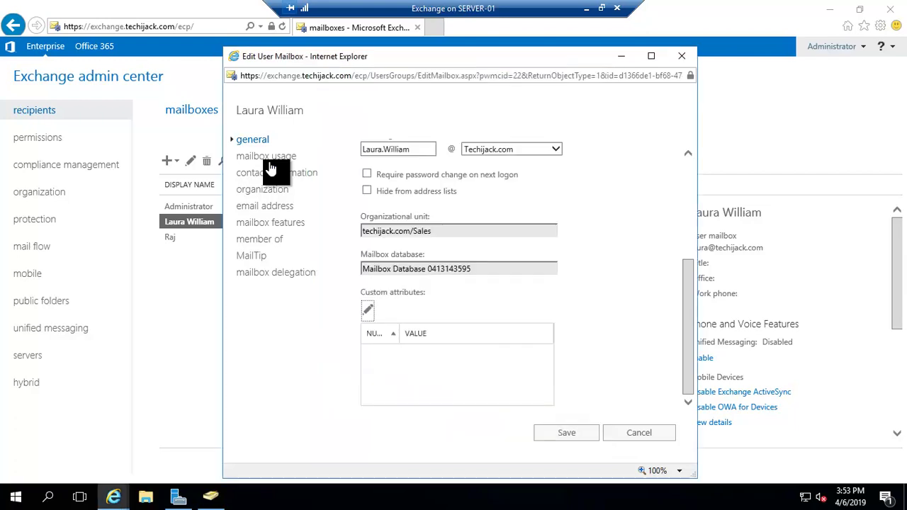
{"action": "left_click", "coordinate": [271, 163]}
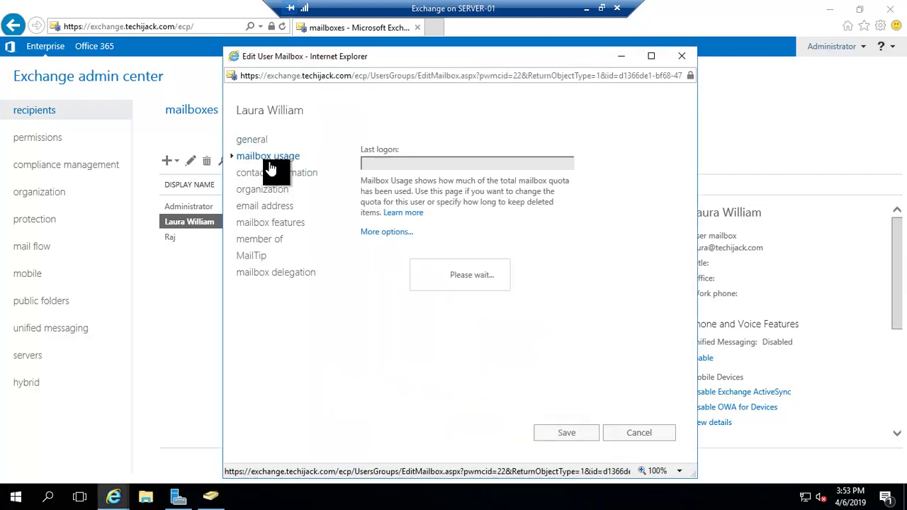
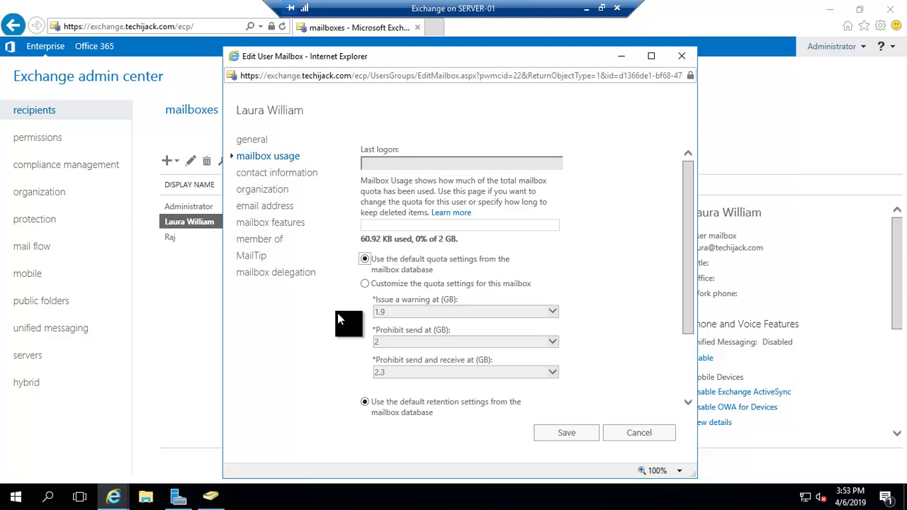
- Switch the mailbox to customized quotas and set the warning threshold to 1.9 GB
{"action": "key", "text": "Down"}
{"action": "key", "text": "Tab"}
{"action": "key", "text": "alt+Down"}
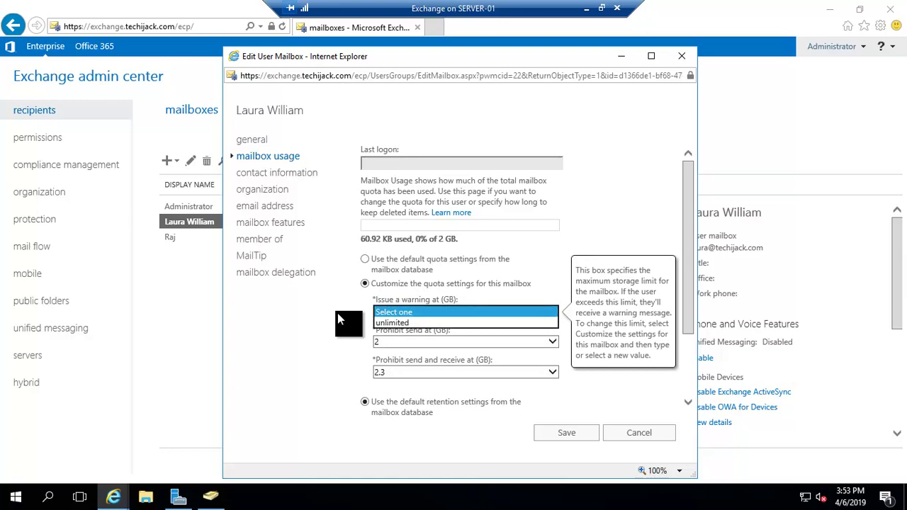
{"action": "type", "text": "1.9"}
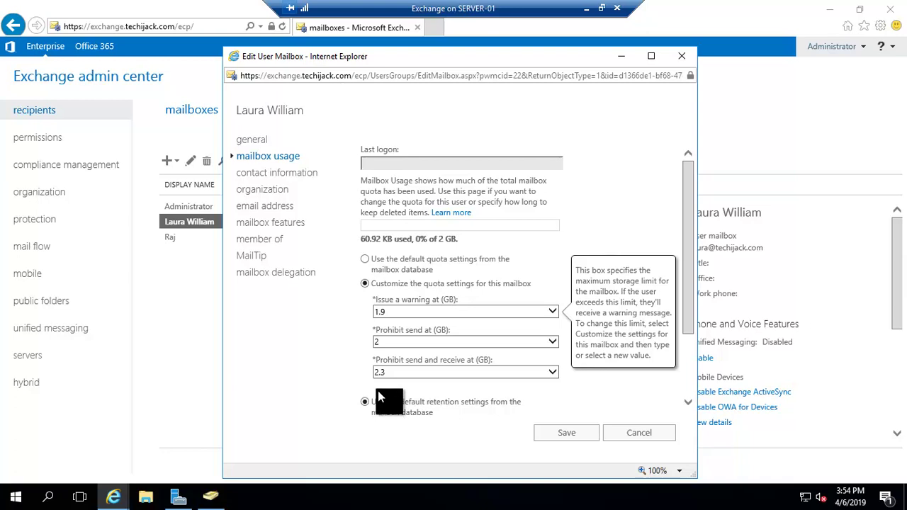
- Try custom deleted-item retention and the keep-until-backup option, then revert to database default retention
{"action": "scroll", "coordinate": [377, 397], "scroll_direction": "down", "scroll_amount": 3}
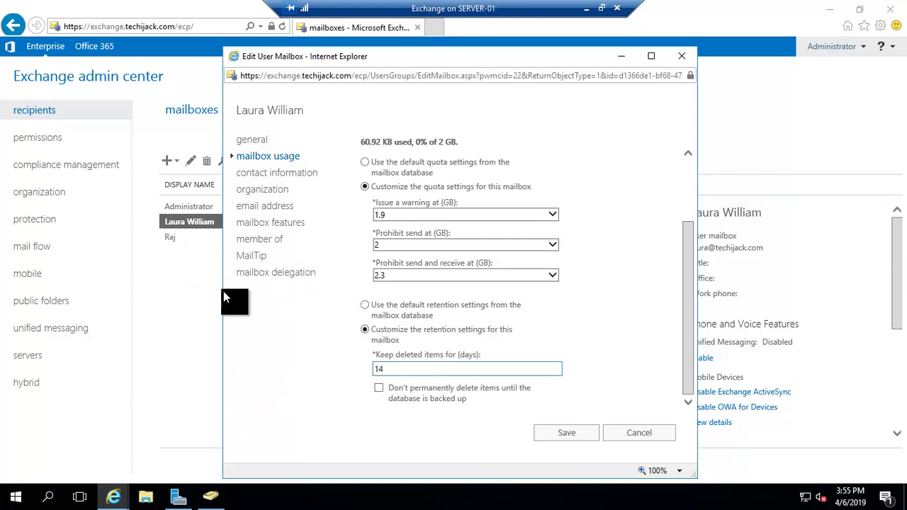
{"action": "key", "text": "shift+Tab"}
{"action": "key", "text": "Up"}
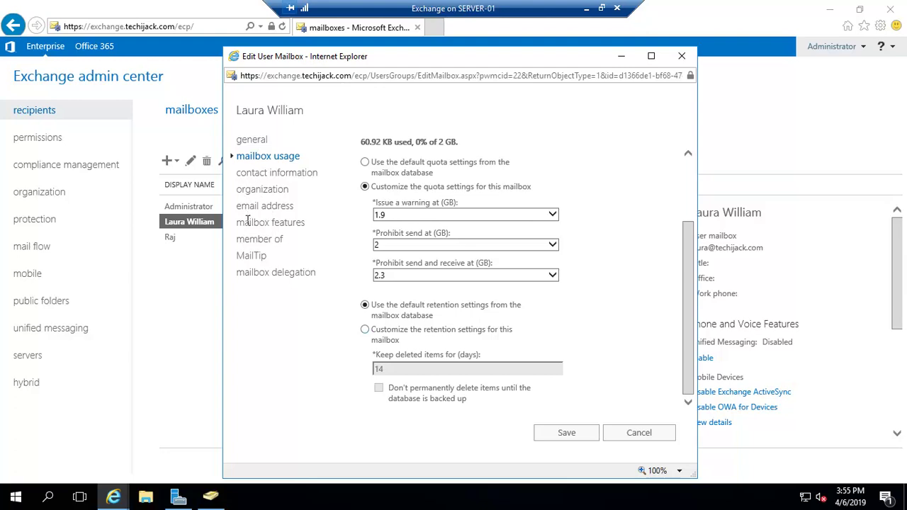
{"action": "key", "text": "Down"}
{"action": "key", "text": "space"}
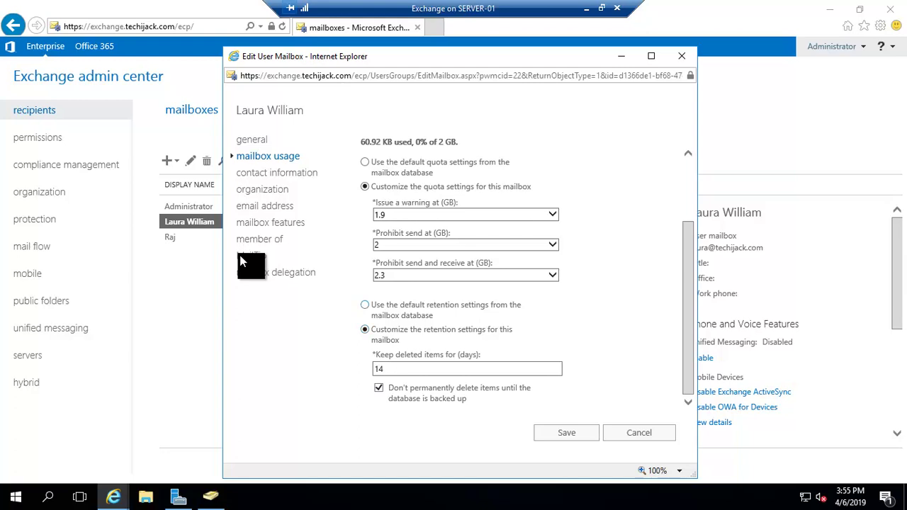
{"action": "key", "text": "shift+Tab"}
{"action": "key", "text": "shift+Tab"}
{"action": "key", "text": "Up"}
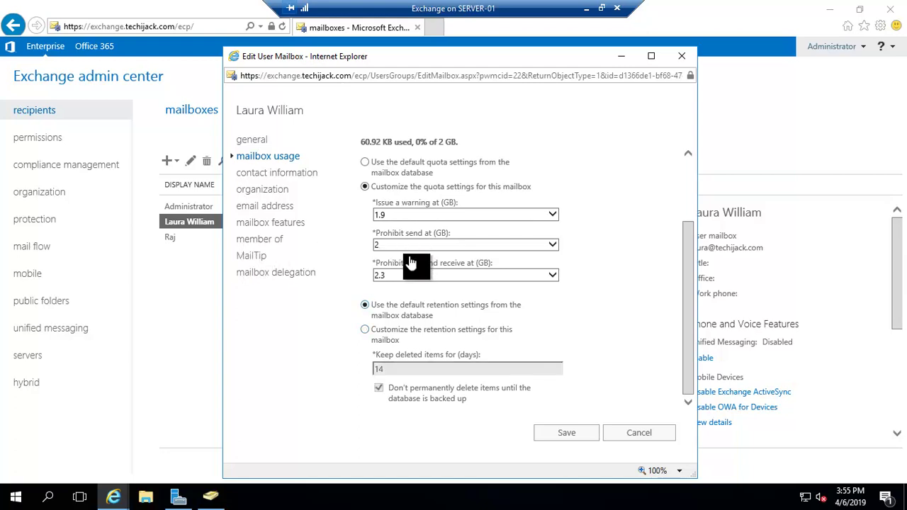
{"action": "key", "text": "shift+Tab"}
{"action": "key", "text": "shift+Tab"}
{"action": "key", "text": "shift+Tab"}
{"action": "key", "text": "shift+Tab"}
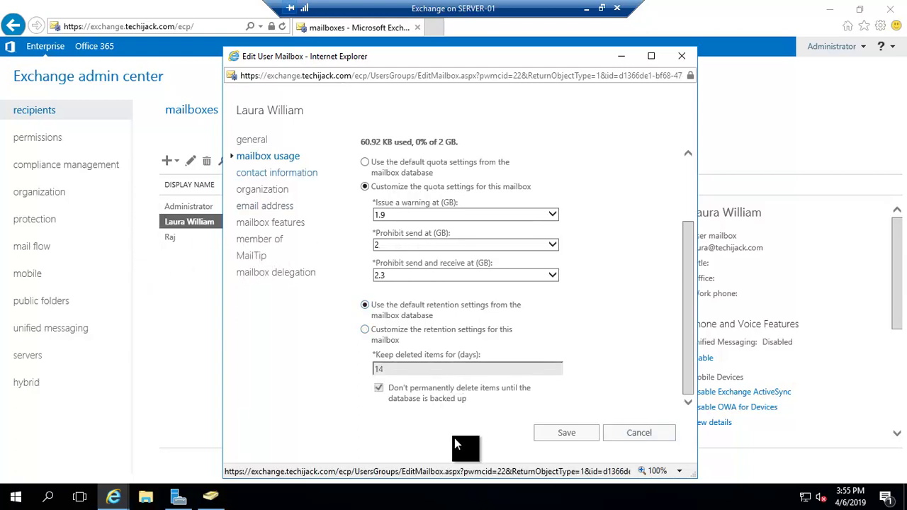
- Open contact information, go through the address fields and expand More options for Office, Home phone, Web page, Notes
{"action": "key", "text": "Return"}
{"action": "key", "text": "Tab"}
{"action": "key", "text": "Tab"}
{"action": "key", "text": "Tab"}
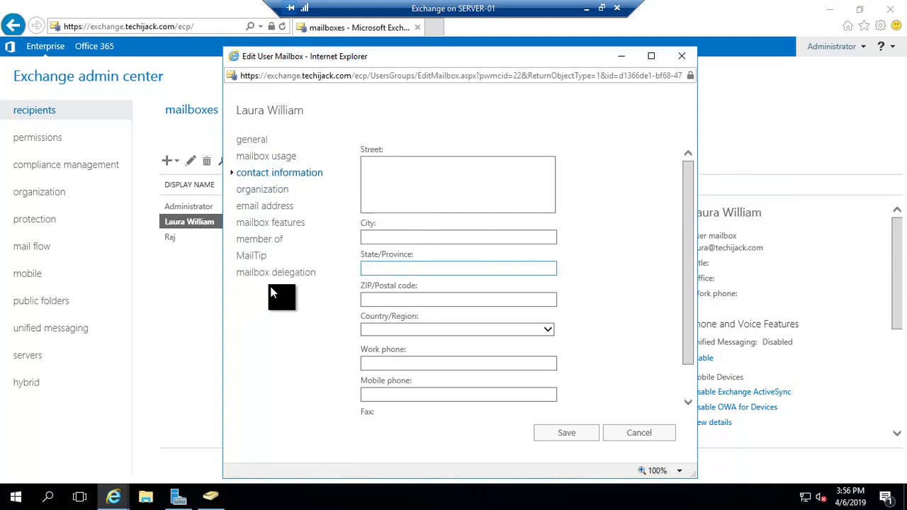
{"action": "scroll", "coordinate": [263, 301], "scroll_direction": "down", "scroll_amount": 1}
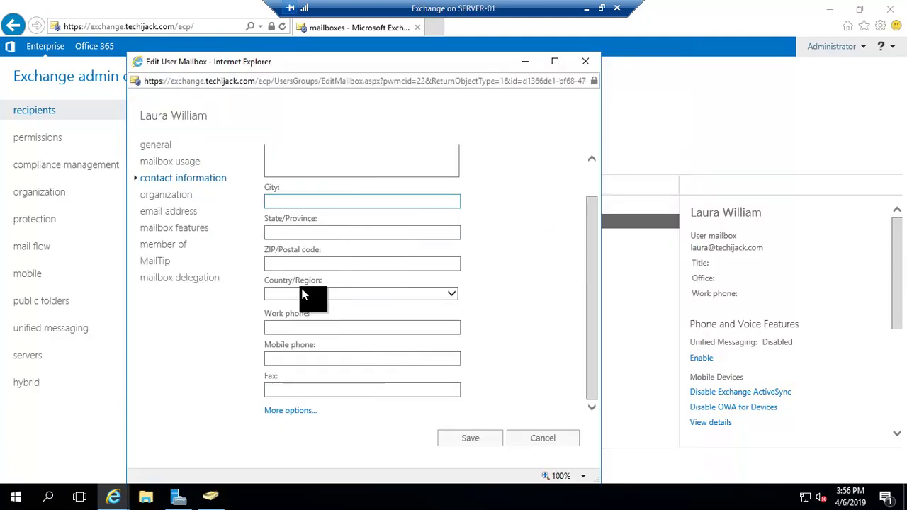
{"action": "key", "text": "Tab"}
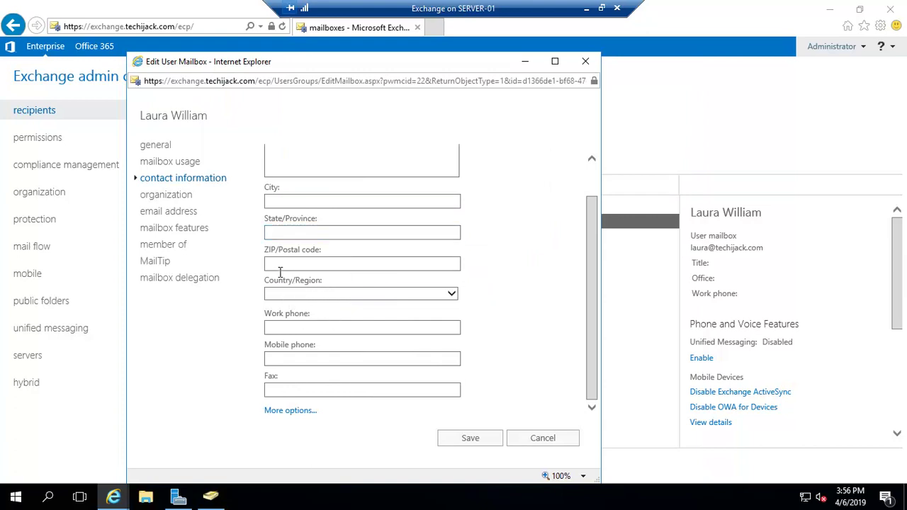
{"action": "key", "text": "Tab"}
{"action": "key", "text": "Tab"}
{"action": "key", "text": "Tab"}
{"action": "key", "text": "Tab"}
{"action": "key", "text": "Tab"}
{"action": "key", "text": "Return"}
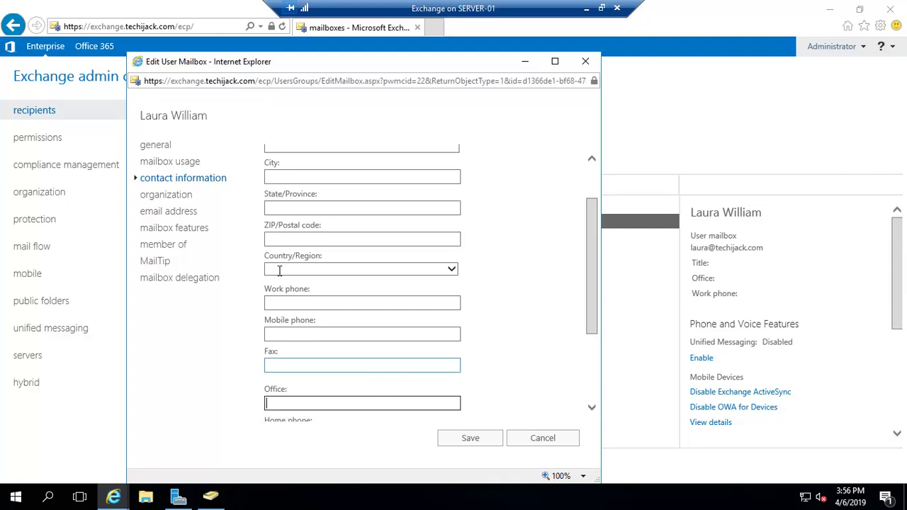
{"action": "scroll", "coordinate": [279, 271], "scroll_direction": "down", "scroll_amount": 3}
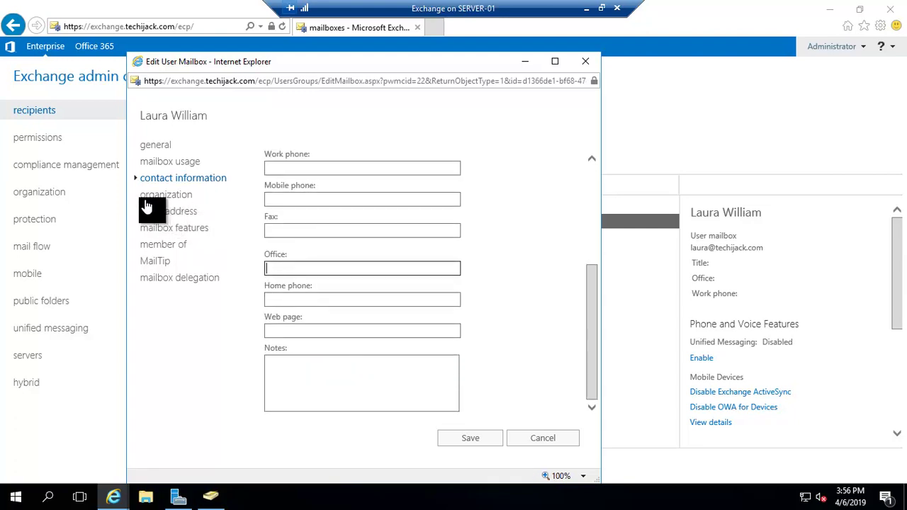
{"action": "scroll", "coordinate": [308, 325], "scroll_direction": "up", "scroll_amount": 3}
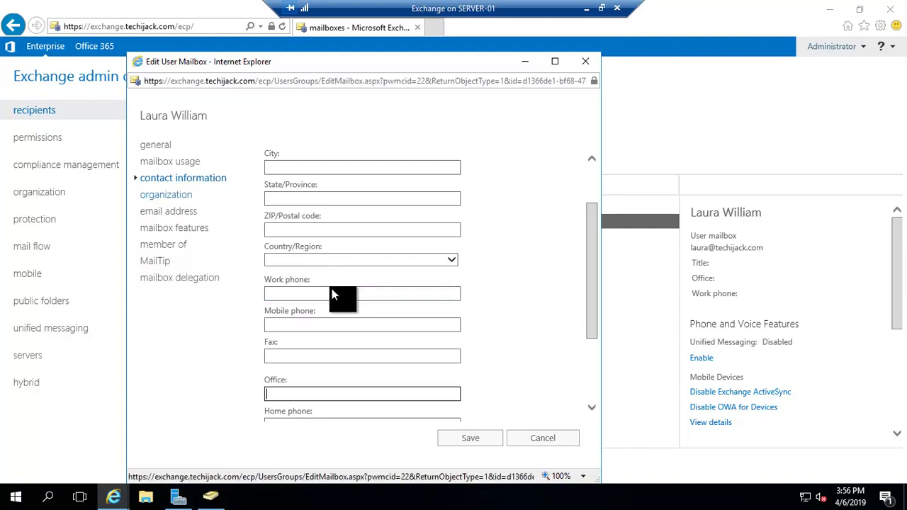
{"action": "left_click", "coordinate": [167, 194]}
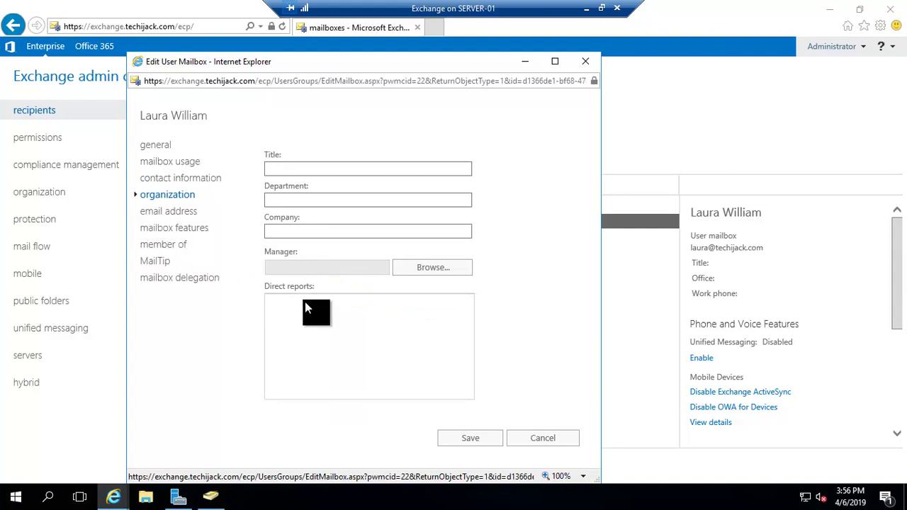
- Enter Sales as the department and Techijack as the company, then bring up the Manager picker
{"action": "key", "text": "Tab"}
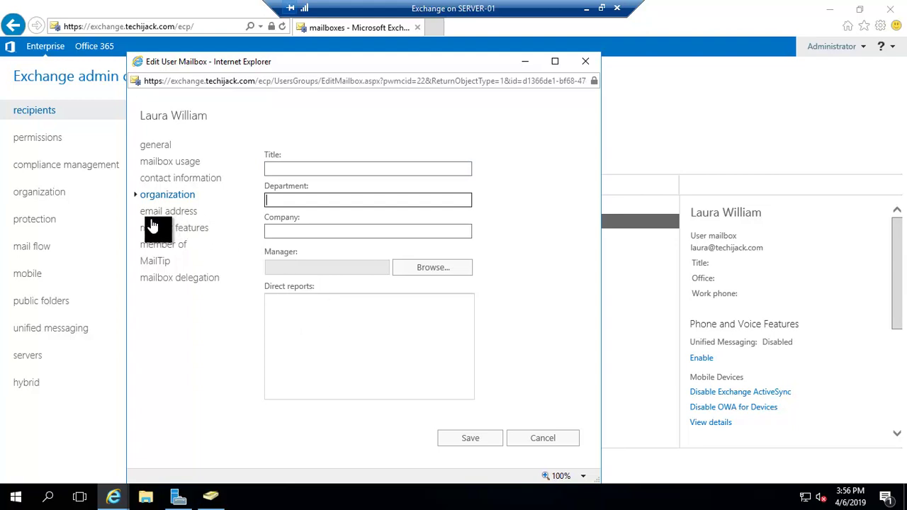
{"action": "type", "text": "Sales"}
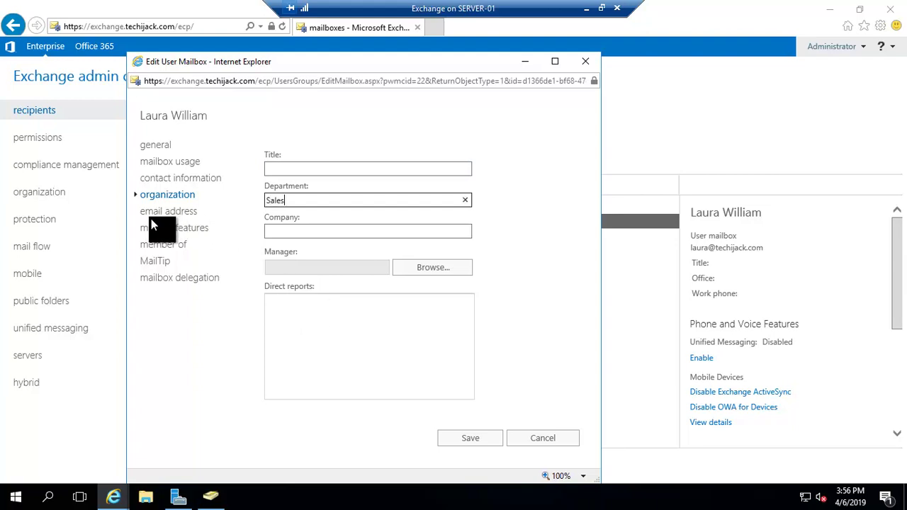
{"action": "key", "text": "Tab"}
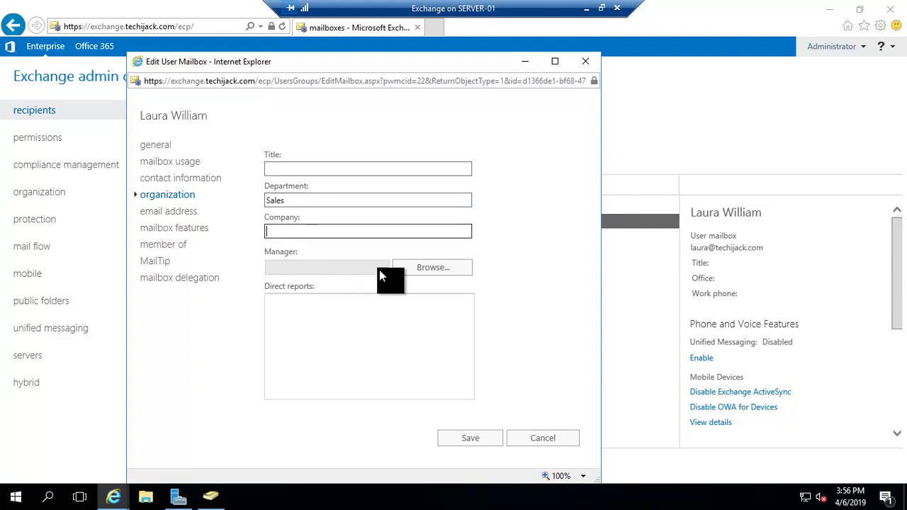
{"action": "type", "text": "Techijack"}
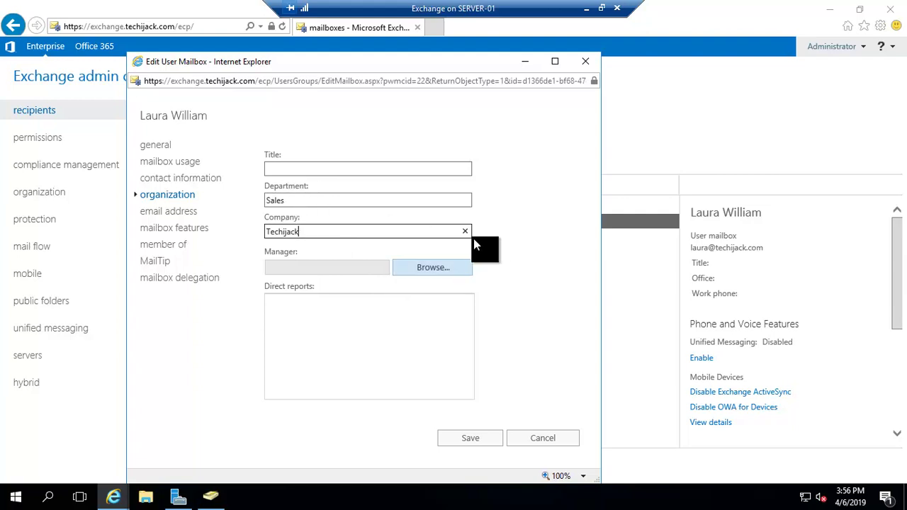
{"action": "key", "text": "Tab"}
{"action": "key", "text": "Return"}
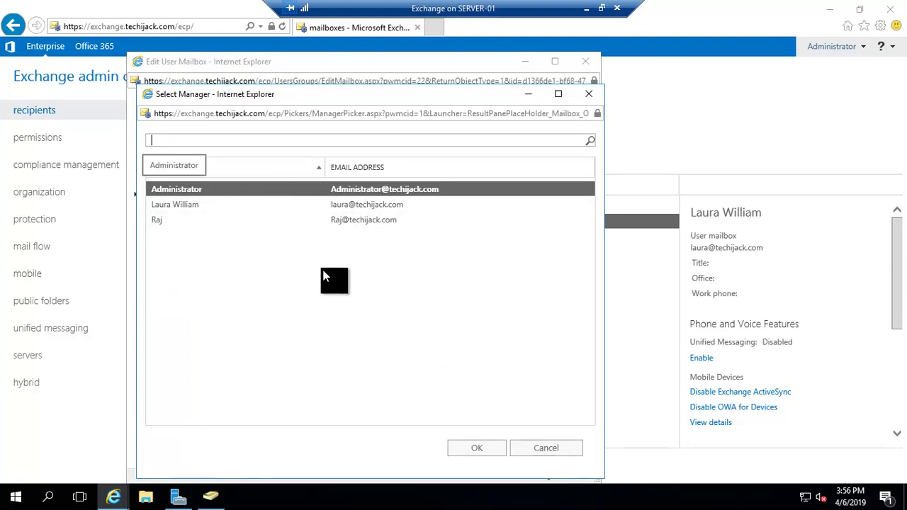
- Confirm Administrator as the user's manager
{"action": "key", "text": "Return"}
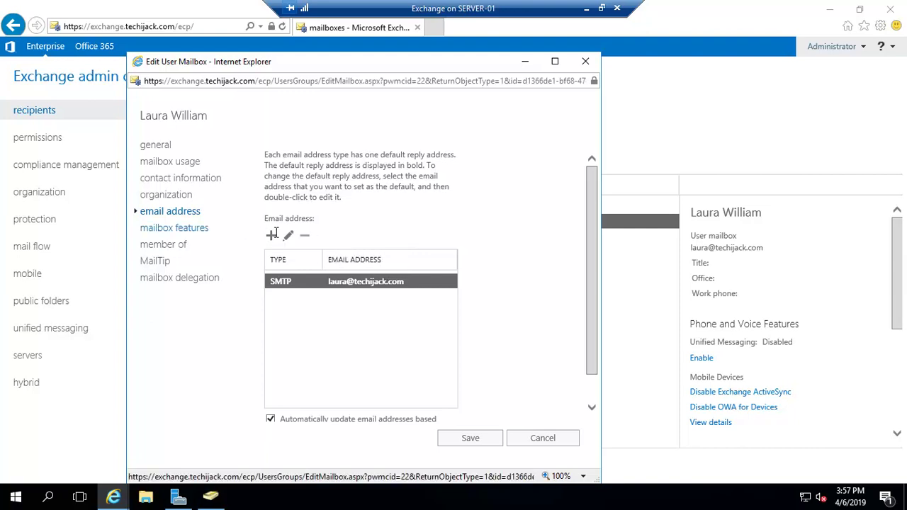
- Scroll the mailbox features page showing the sharing, role assignment, retention and address book policies
{"action": "scroll", "coordinate": [273, 229], "scroll_direction": "down", "scroll_amount": 1}
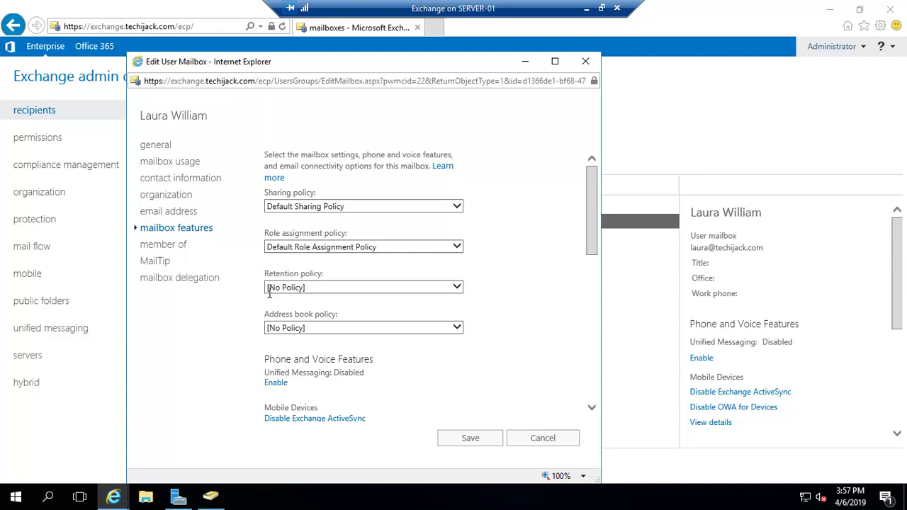
- Review the retention policy choices and leave it at [No Policy]
{"action": "key", "text": "alt+Down"}
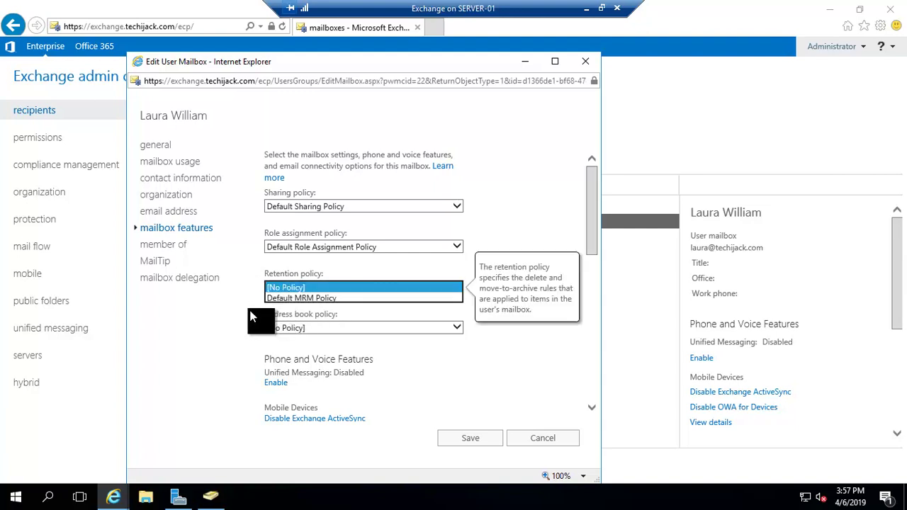
{"action": "key", "text": "Return"}
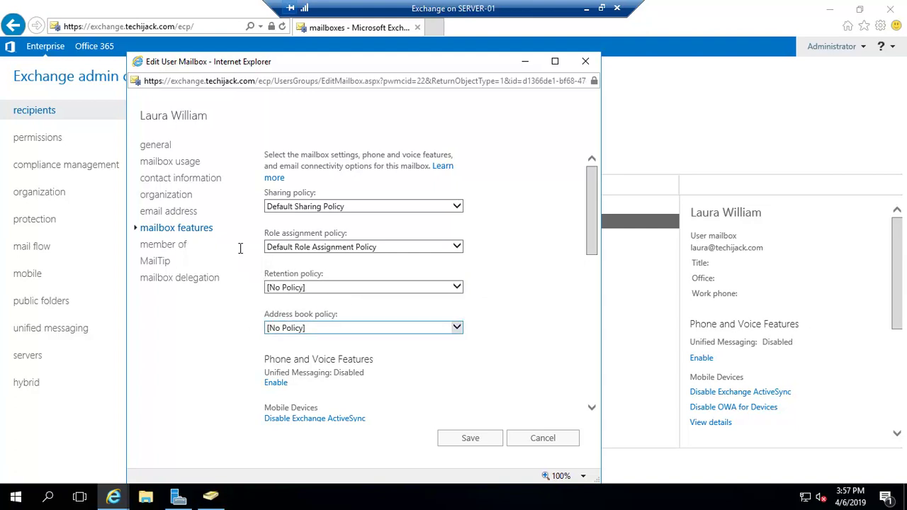
{"action": "key", "text": "Tab"}
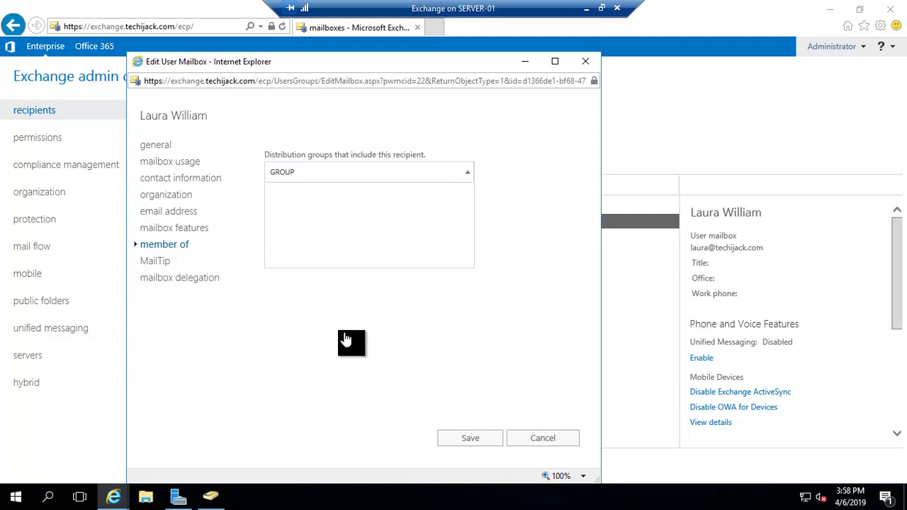
- Open the mailbox delegation page and scroll through its permission sections
{"action": "key", "text": "Return"}
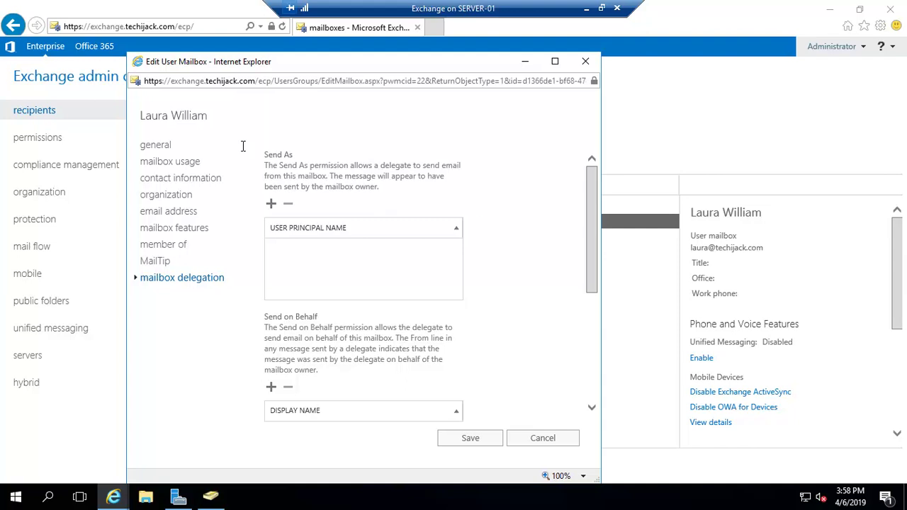
{"action": "scroll", "coordinate": [242, 146], "scroll_direction": "down", "scroll_amount": 2}
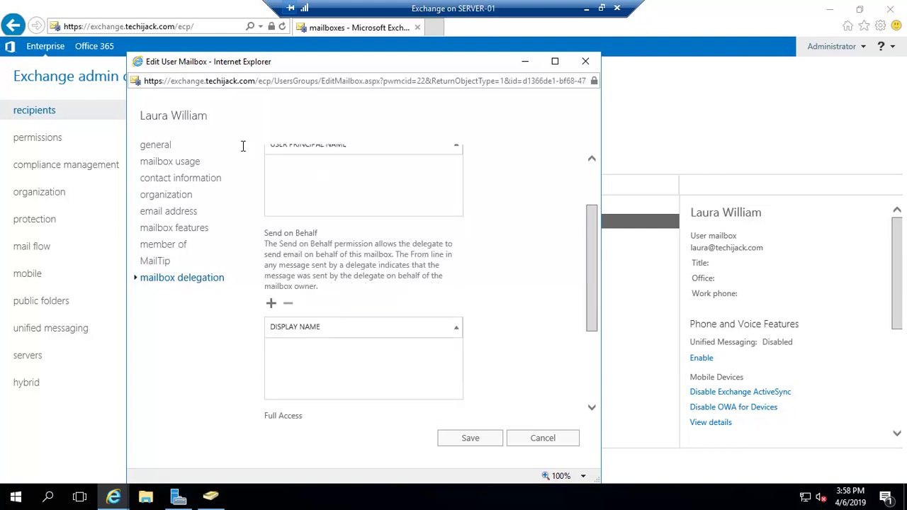
{"action": "scroll", "coordinate": [242, 146], "scroll_direction": "down", "scroll_amount": 2}
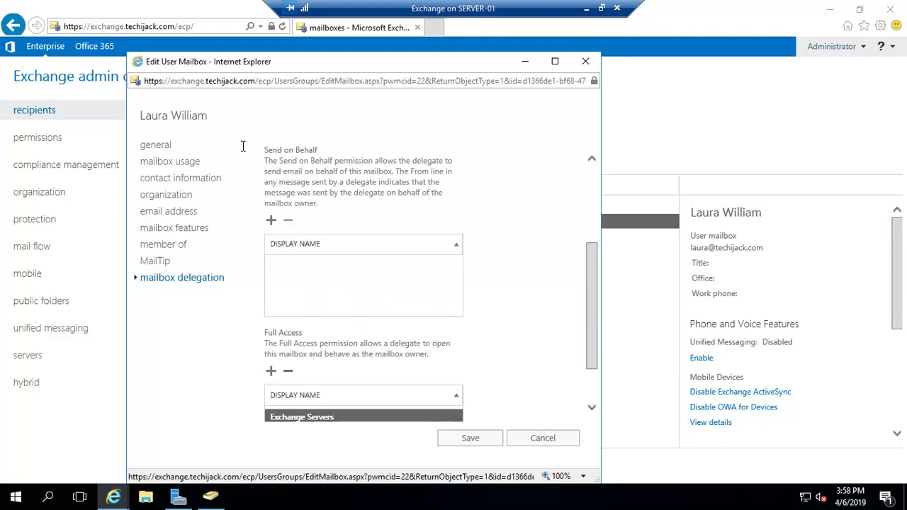
{"action": "scroll", "coordinate": [242, 146], "scroll_direction": "up", "scroll_amount": 1}
{"action": "scroll", "coordinate": [242, 145], "scroll_direction": "down", "scroll_amount": 1}
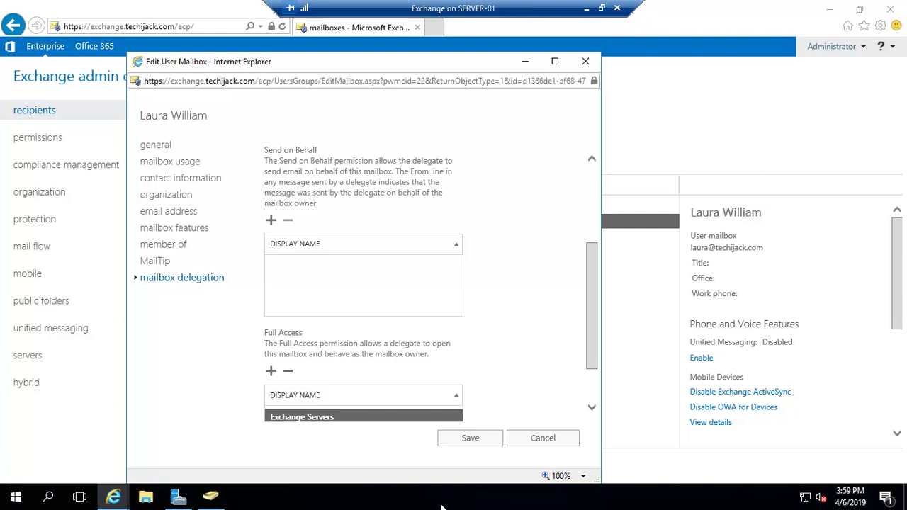
{"action": "scroll", "coordinate": [484, 425], "scroll_direction": "up", "scroll_amount": 1}
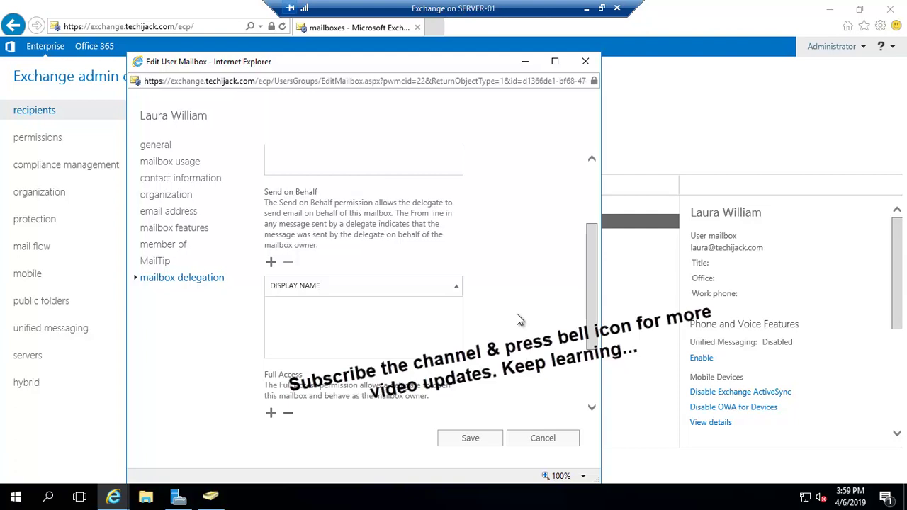
{"action": "scroll", "coordinate": [517, 320], "scroll_direction": "up", "scroll_amount": 3}
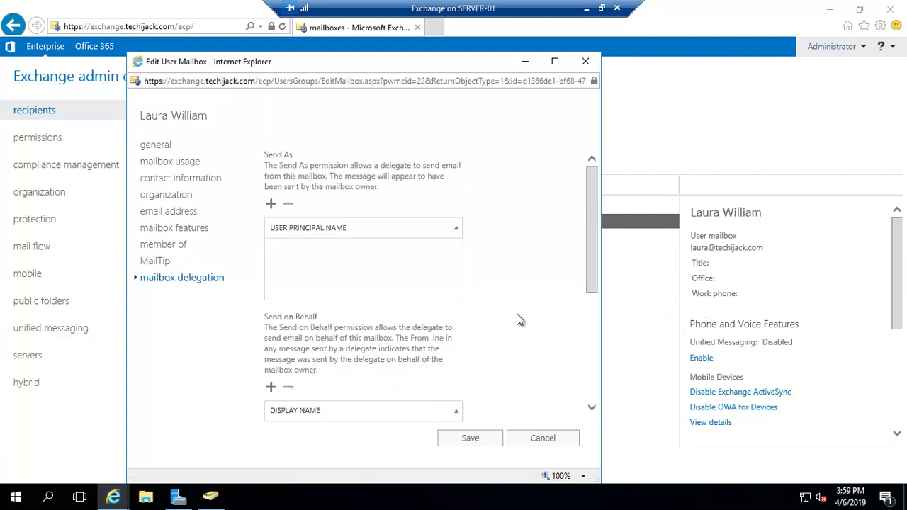
- Start adding a Send As delegate, cancel without adding anyone, and close the mailbox properties unsaved
{"action": "key", "text": "Return"}
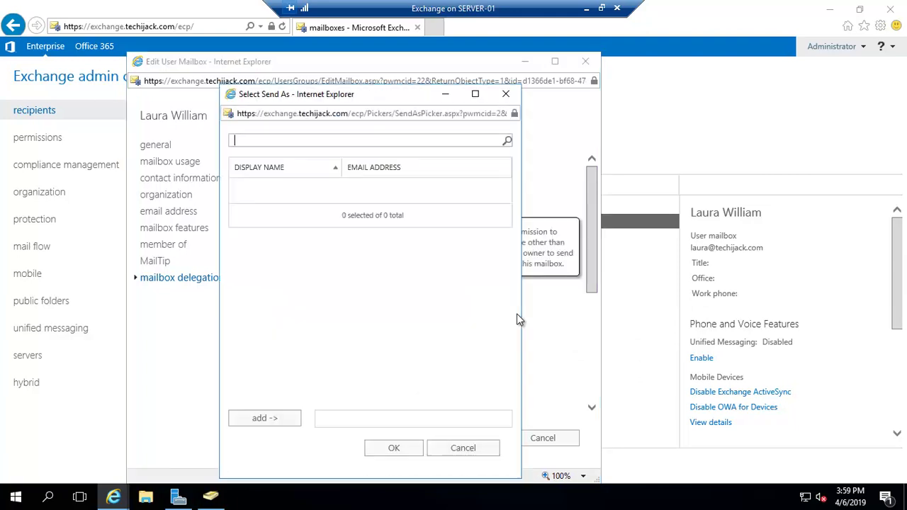
{"action": "key", "text": "Down"}
{"action": "key", "text": "Down"}
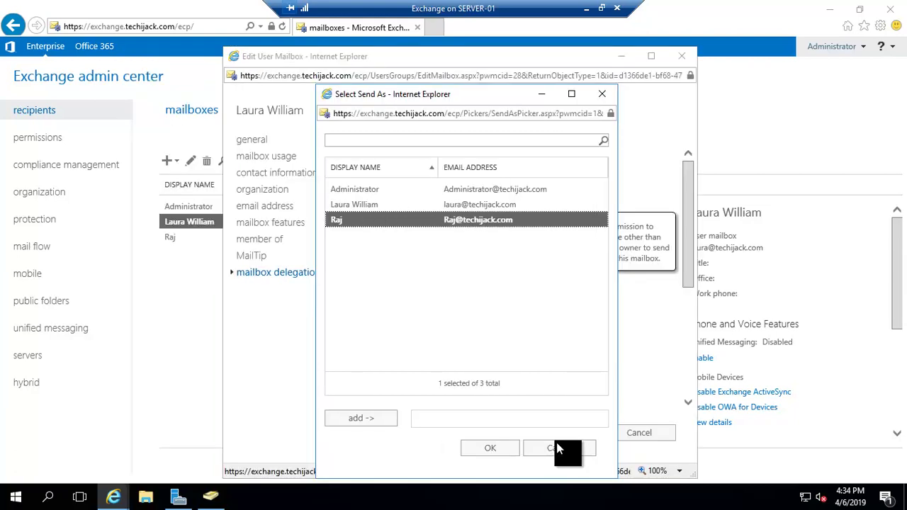
{"action": "left_click", "coordinate": [560, 451]}
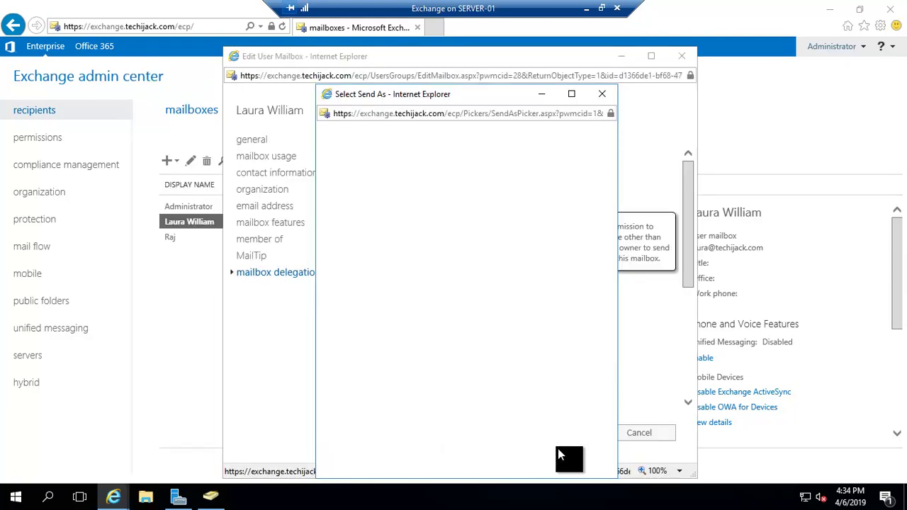
{"action": "left_click", "coordinate": [631, 441]}
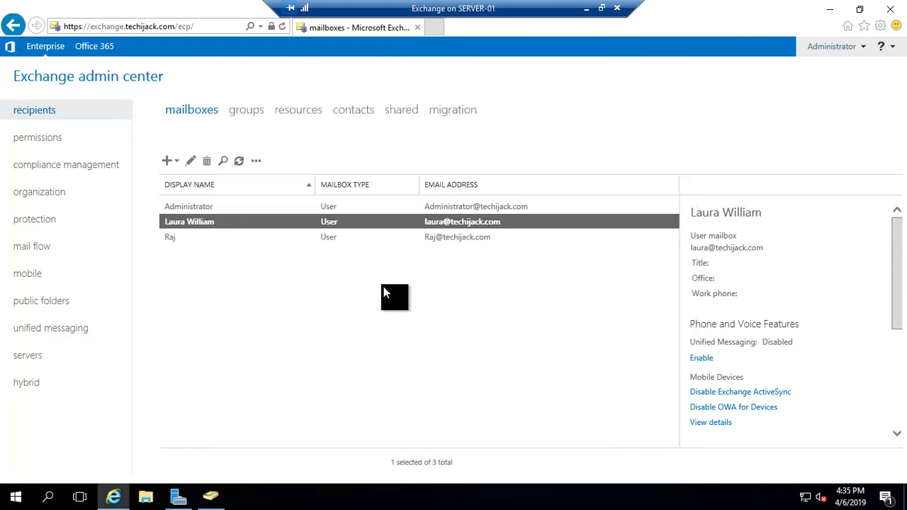
- Create a new distribution group with display name SalesTeamMembers and alias Salesteam
{"action": "left_click", "coordinate": [241, 113]}
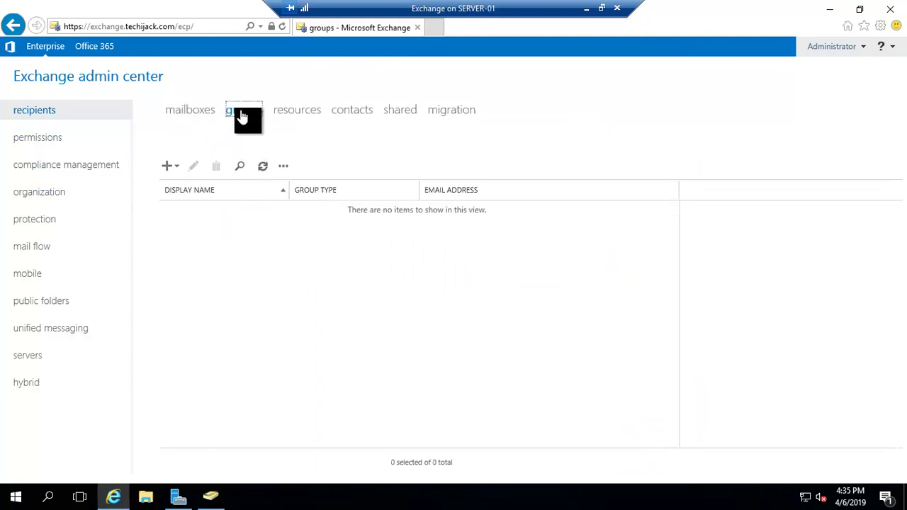
{"action": "left_click", "coordinate": [176, 172]}
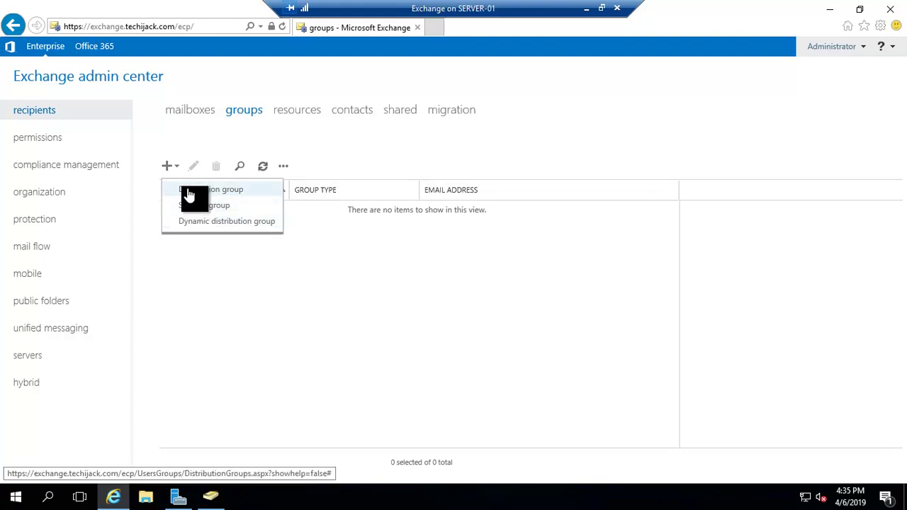
{"action": "left_click", "coordinate": [188, 193]}
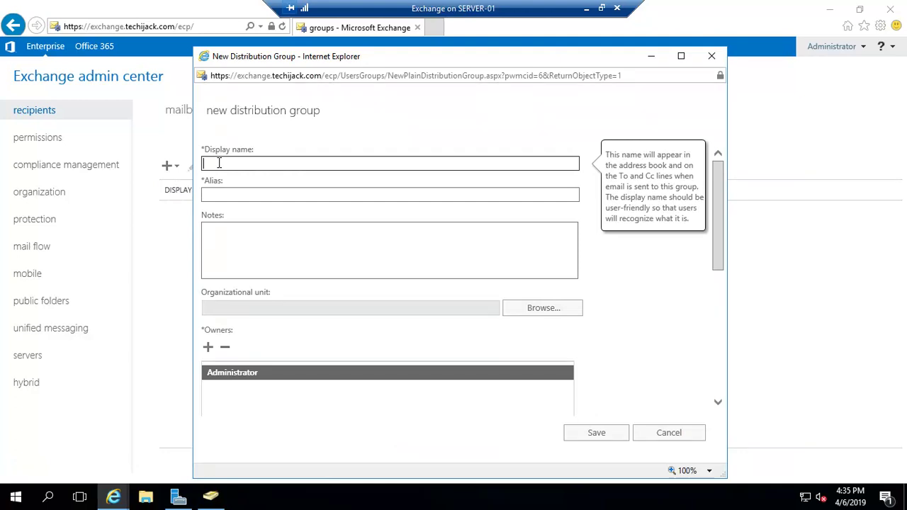
{"action": "type", "text": "SalesTeamMembers"}
{"action": "key", "text": "Tab"}
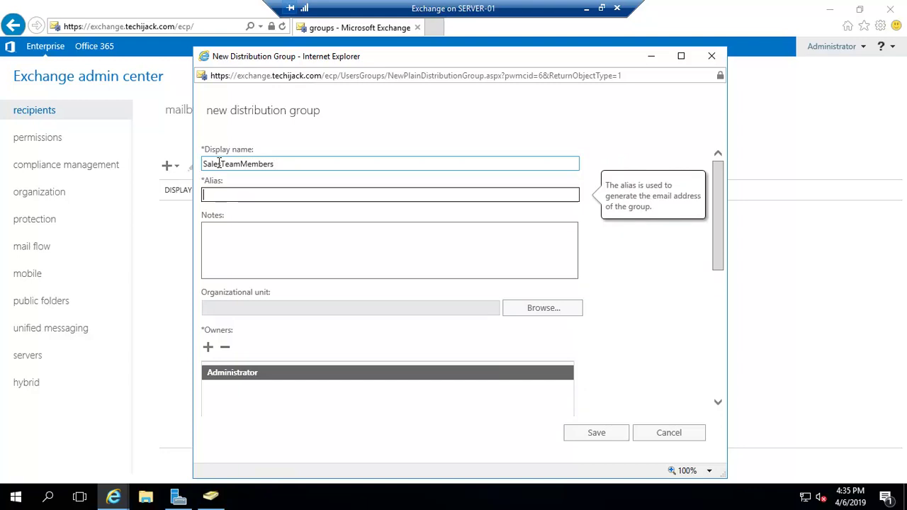
{"action": "type", "text": "Salesteam"}
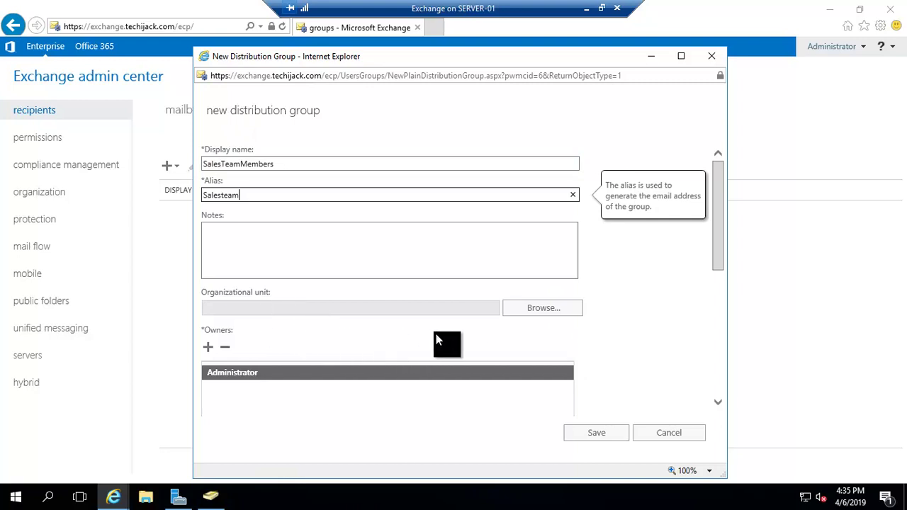
- Set the group's organizational unit to Techijack.com/Sales
{"action": "left_click", "coordinate": [536, 309]}
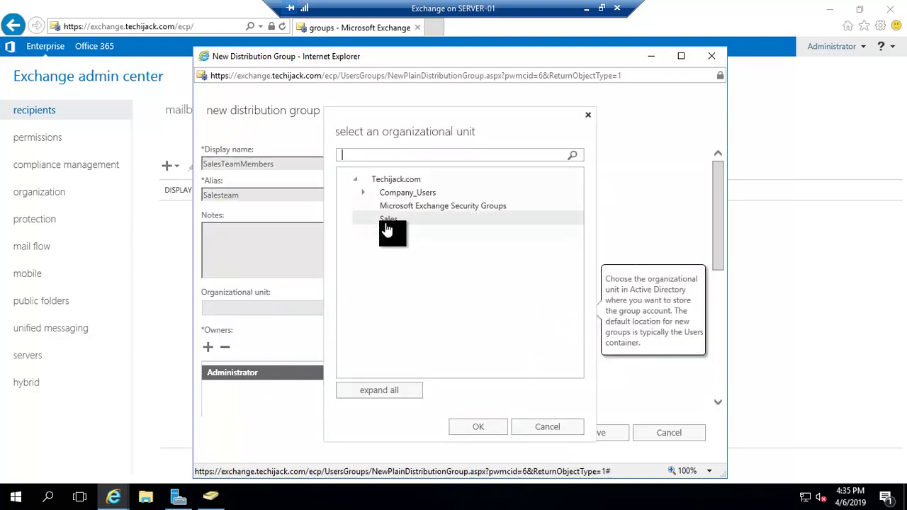
{"action": "left_click", "coordinate": [390, 220]}
{"action": "left_click", "coordinate": [480, 429]}
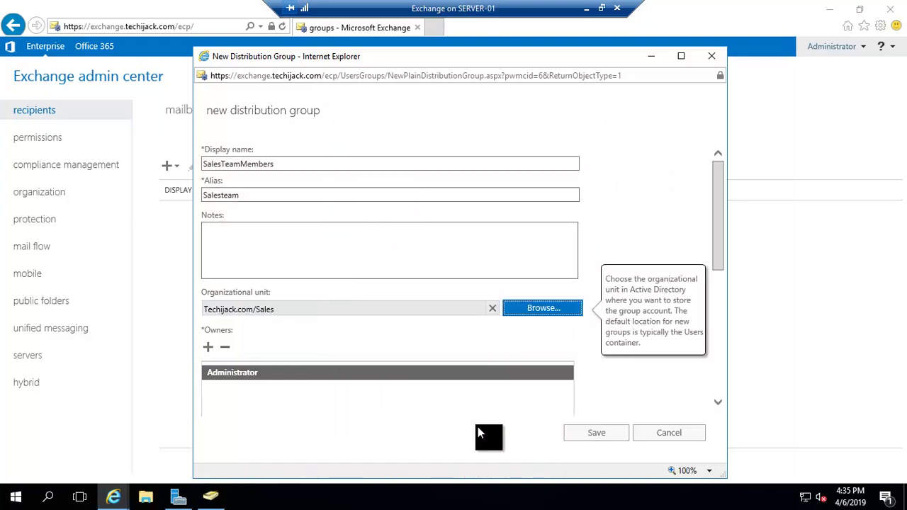
{"action": "scroll", "coordinate": [388, 346], "scroll_direction": "down", "scroll_amount": 2}
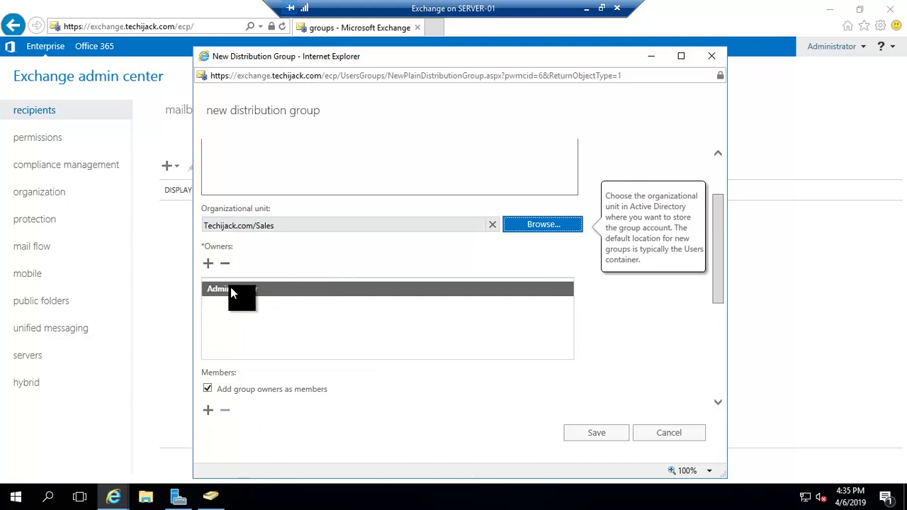
{"action": "left_click", "coordinate": [209, 268]}
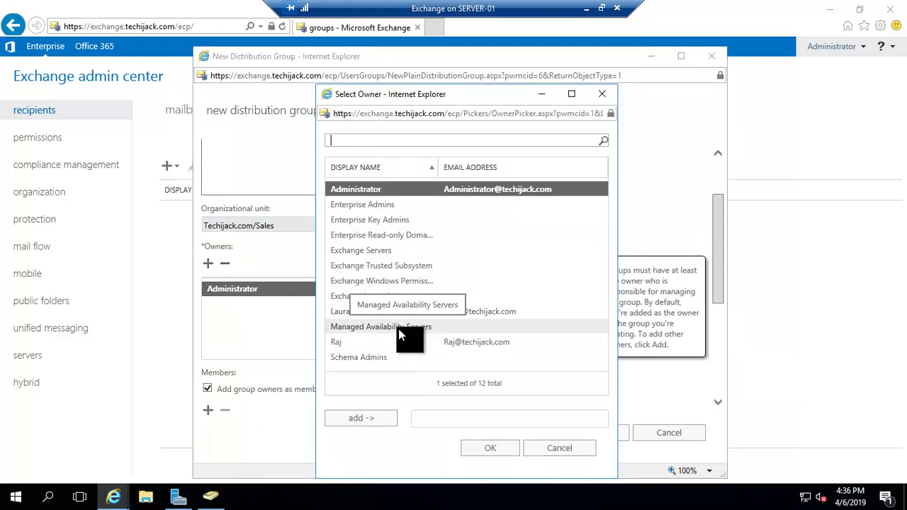
{"action": "left_click", "coordinate": [343, 344]}
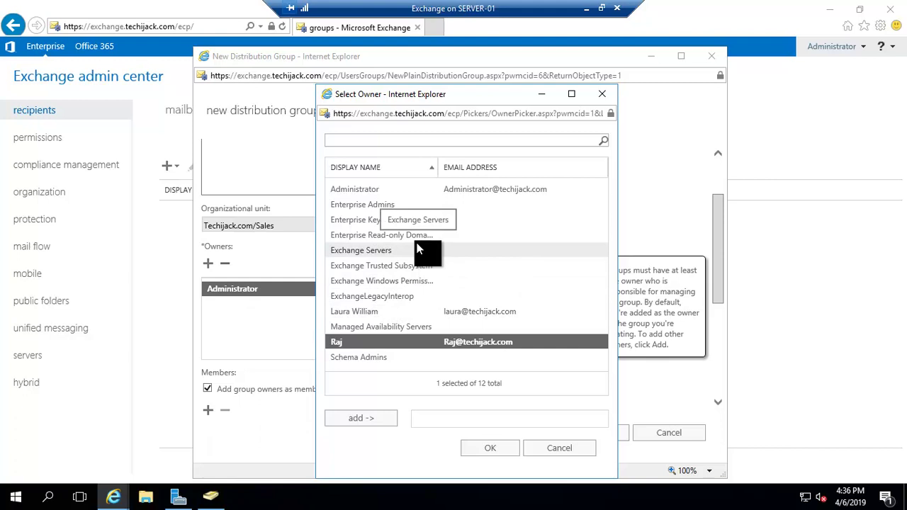
{"action": "left_click", "coordinate": [560, 449]}
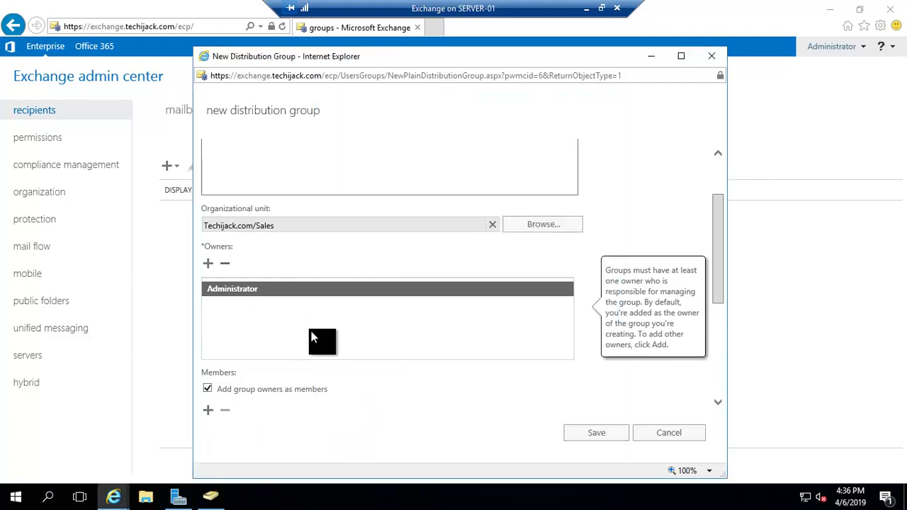
{"action": "scroll", "coordinate": [311, 333], "scroll_direction": "down", "scroll_amount": 3}
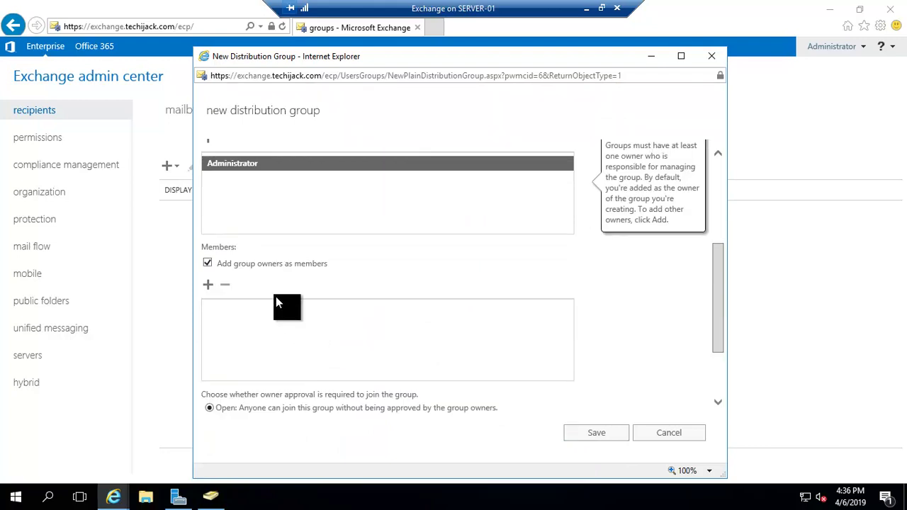
{"action": "mouse_move", "coordinate": [247, 274]}
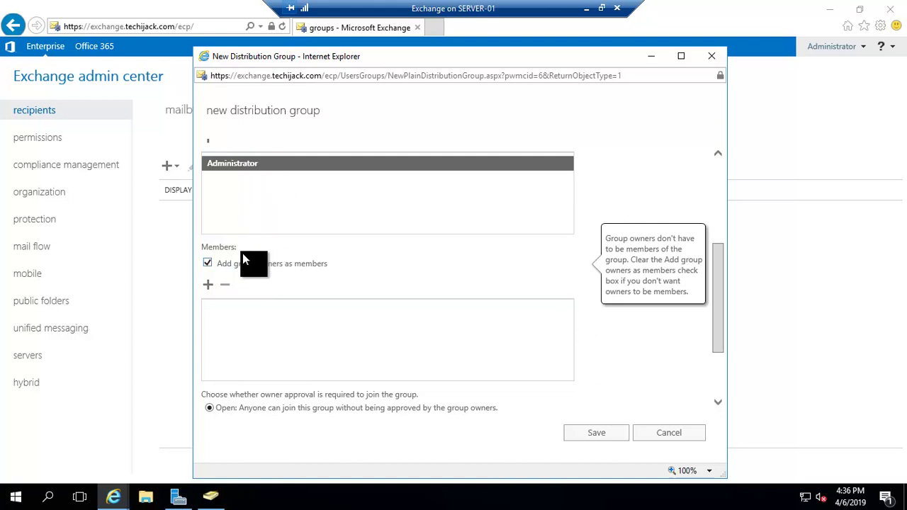
{"action": "left_click", "coordinate": [207, 265]}
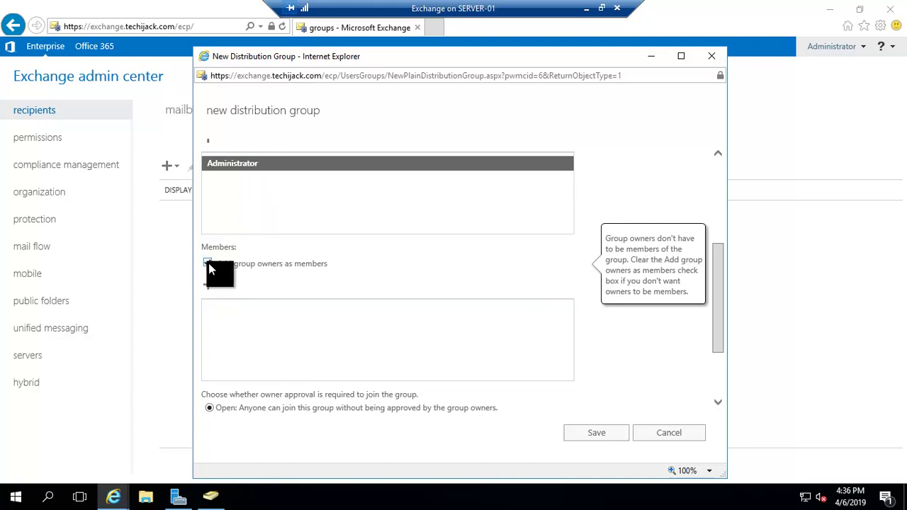
{"action": "left_click", "coordinate": [208, 264]}
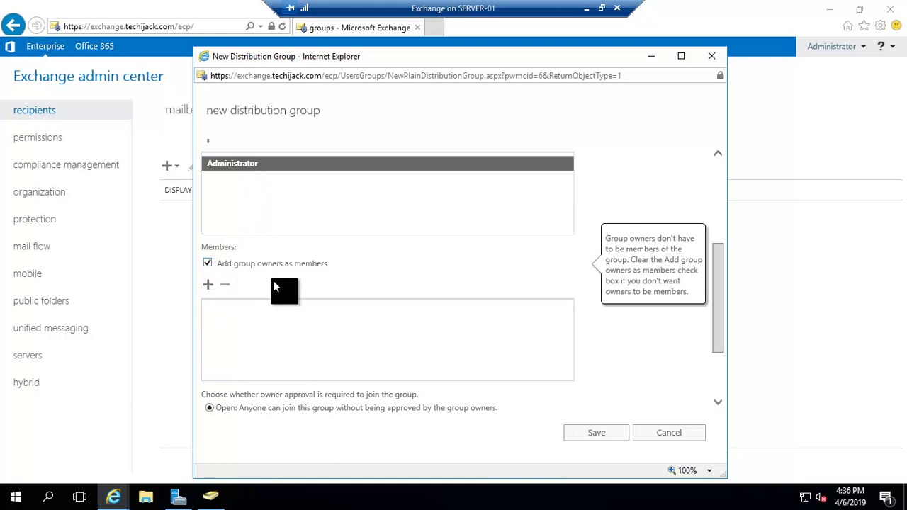
{"action": "scroll", "coordinate": [276, 284], "scroll_direction": "up", "scroll_amount": 1}
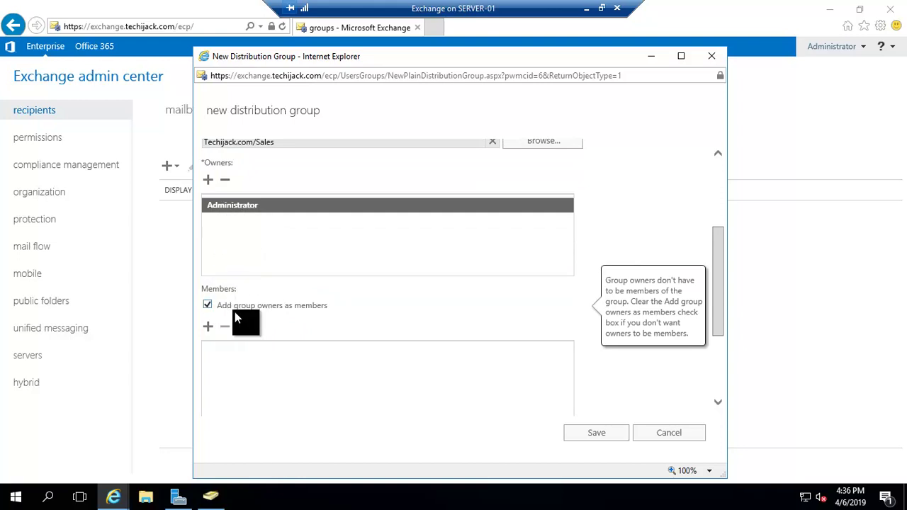
{"action": "scroll", "coordinate": [263, 332], "scroll_direction": "down", "scroll_amount": 2}
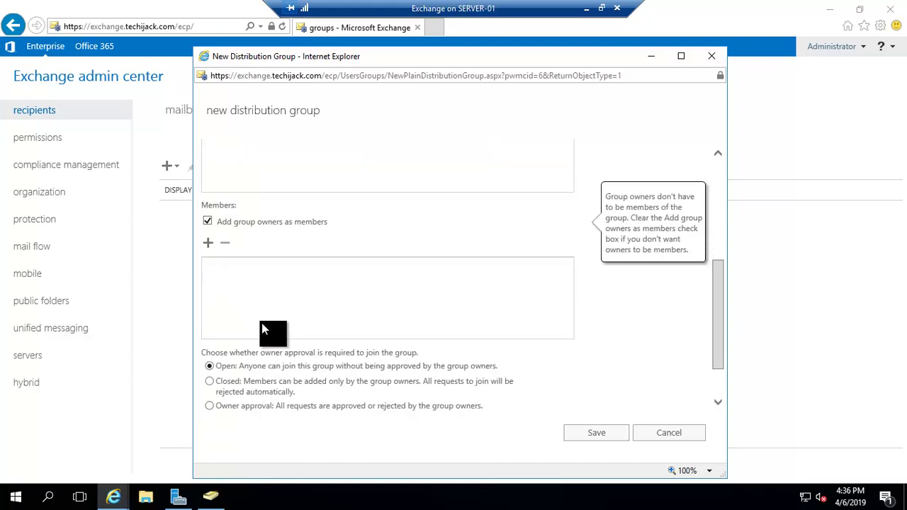
- Add the two non-administrator users as group members and keep membership joining set to Open
{"action": "left_click", "coordinate": [209, 249]}
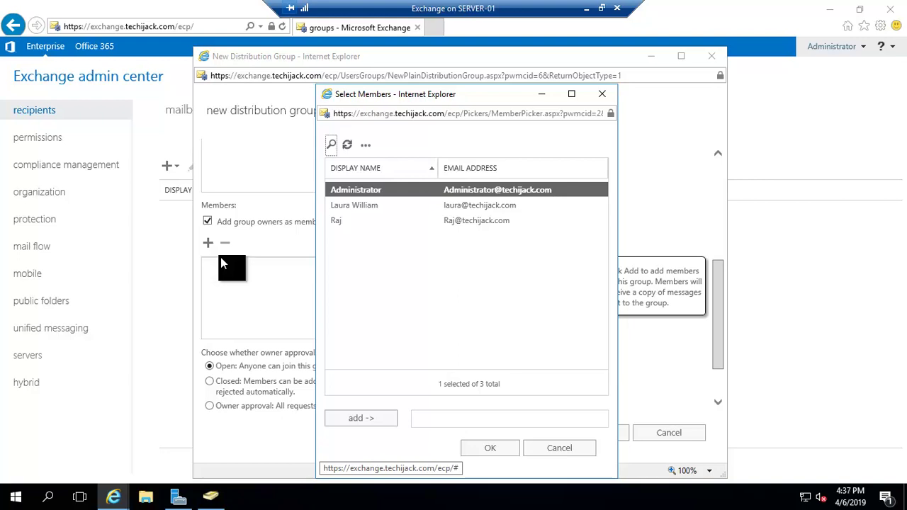
{"action": "left_click", "coordinate": [332, 221]}
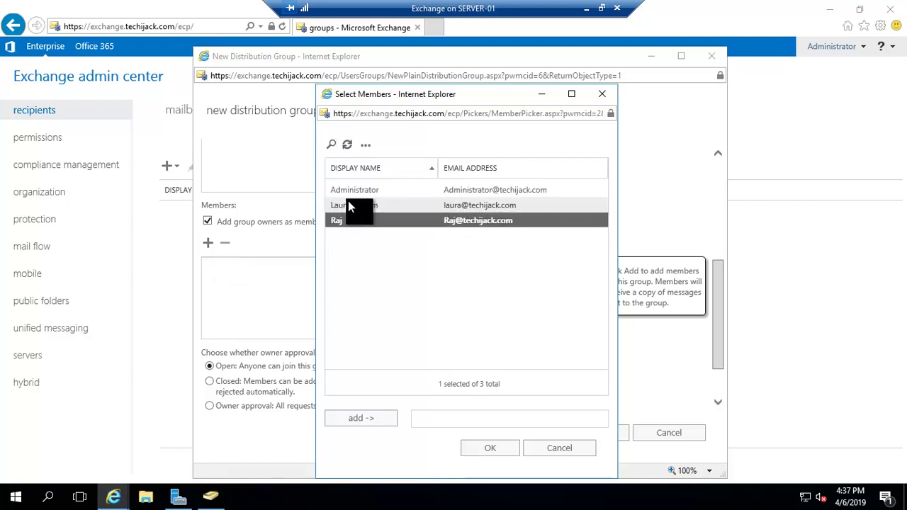
{"action": "left_click", "coordinate": [369, 418]}
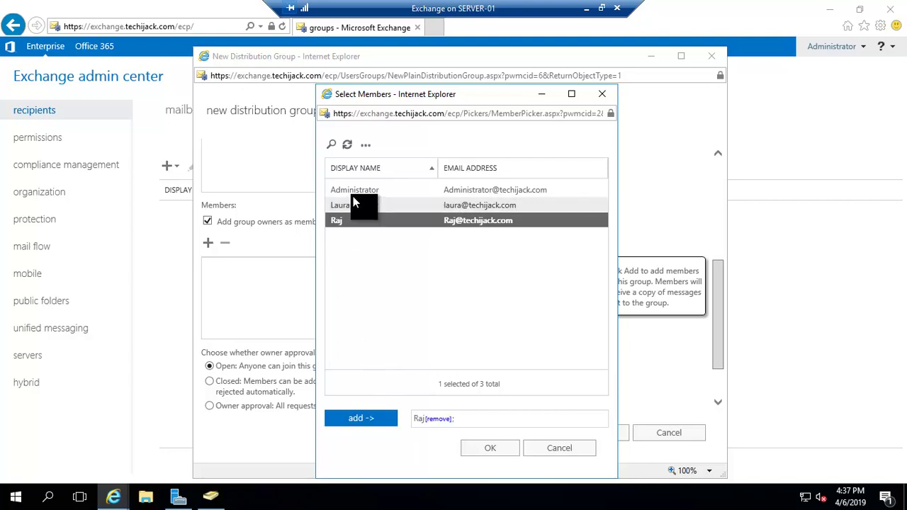
{"action": "left_click", "coordinate": [348, 205]}
{"action": "left_click", "coordinate": [369, 420]}
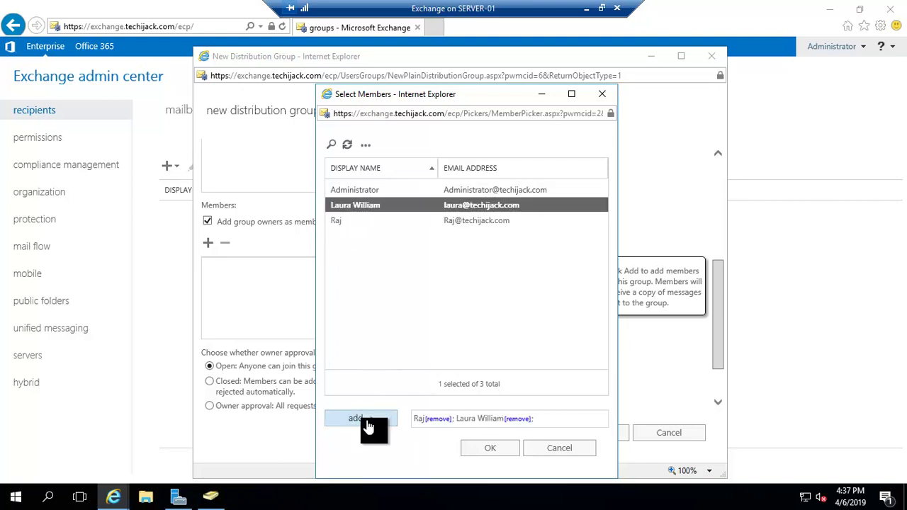
{"action": "left_click", "coordinate": [350, 224]}
{"action": "left_click", "coordinate": [350, 248]}
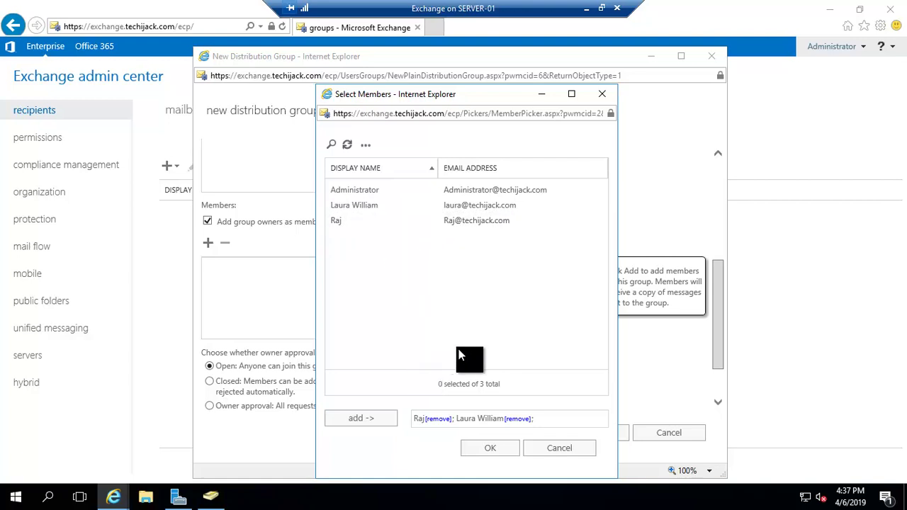
{"action": "left_click", "coordinate": [490, 452]}
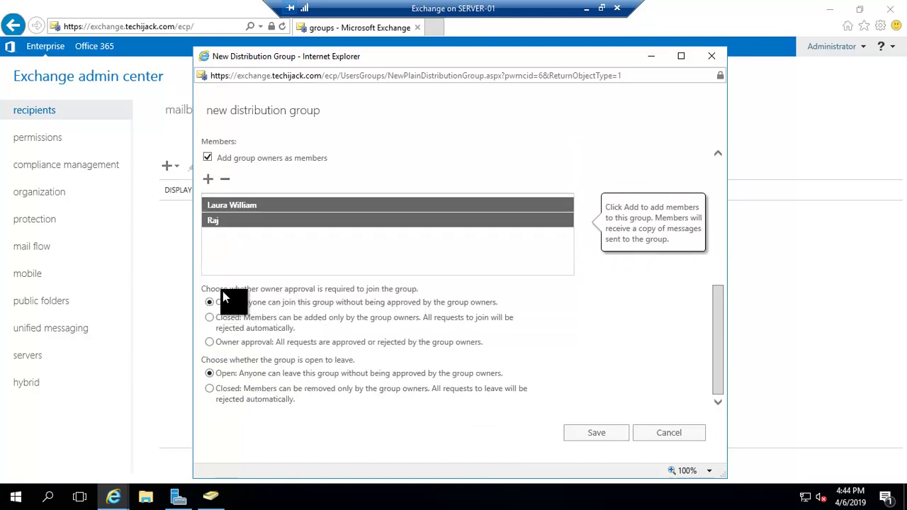
{"action": "left_click", "coordinate": [212, 301]}
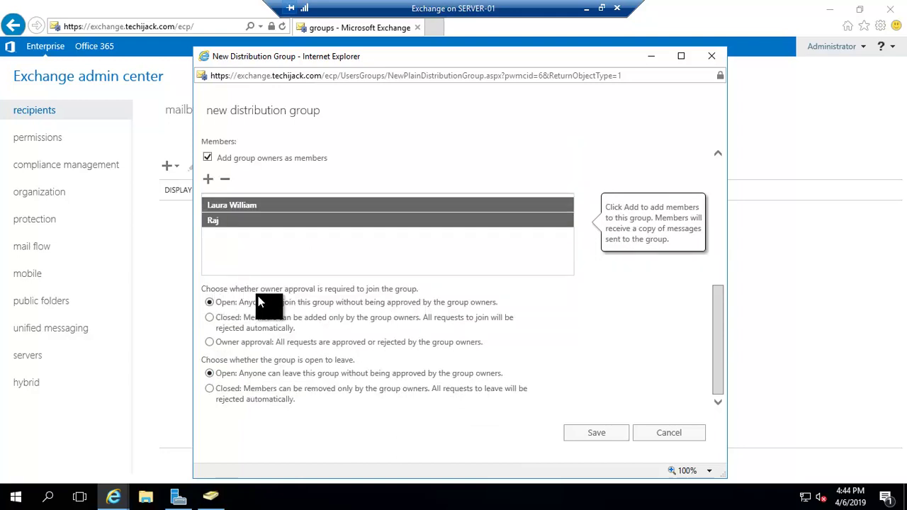